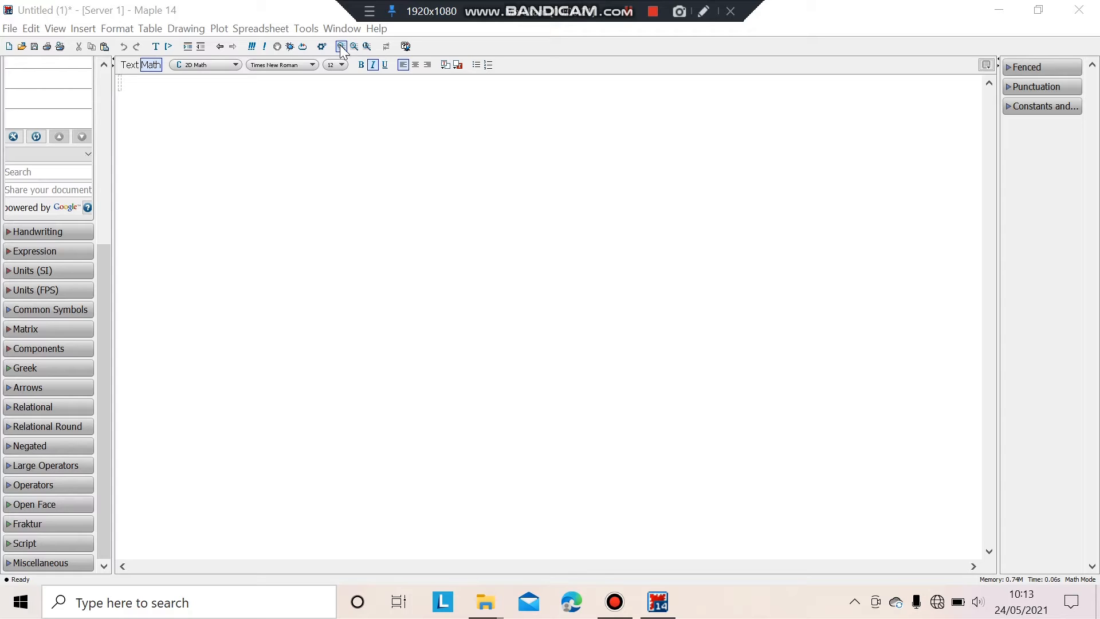
Try text entry with sample text 'asdfg', delete it, and return to math entry.
click(130, 66)
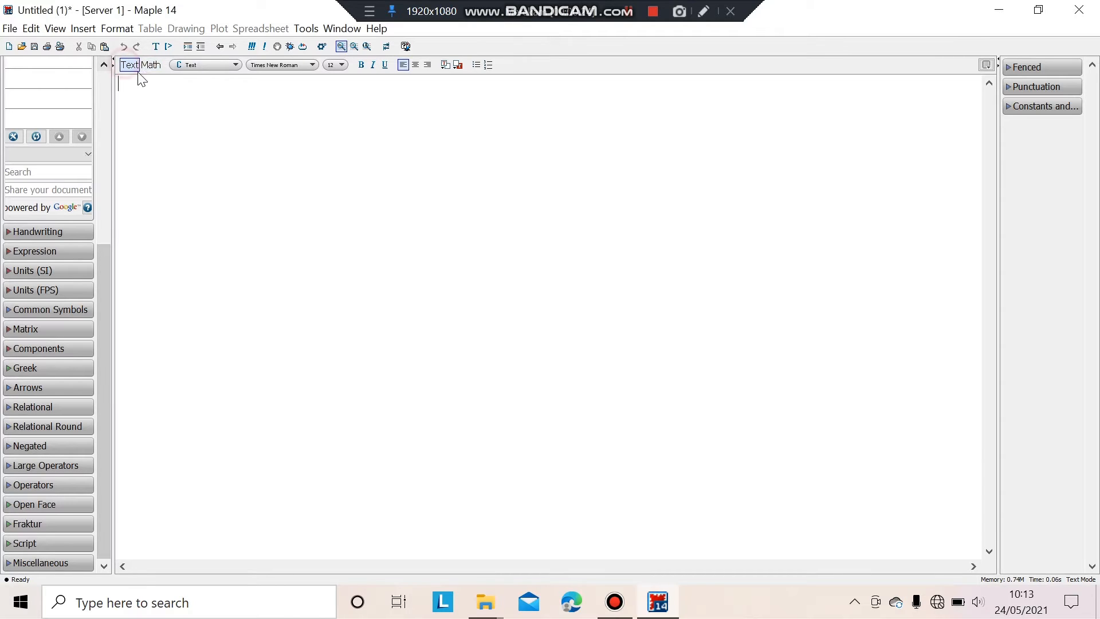
click(152, 67)
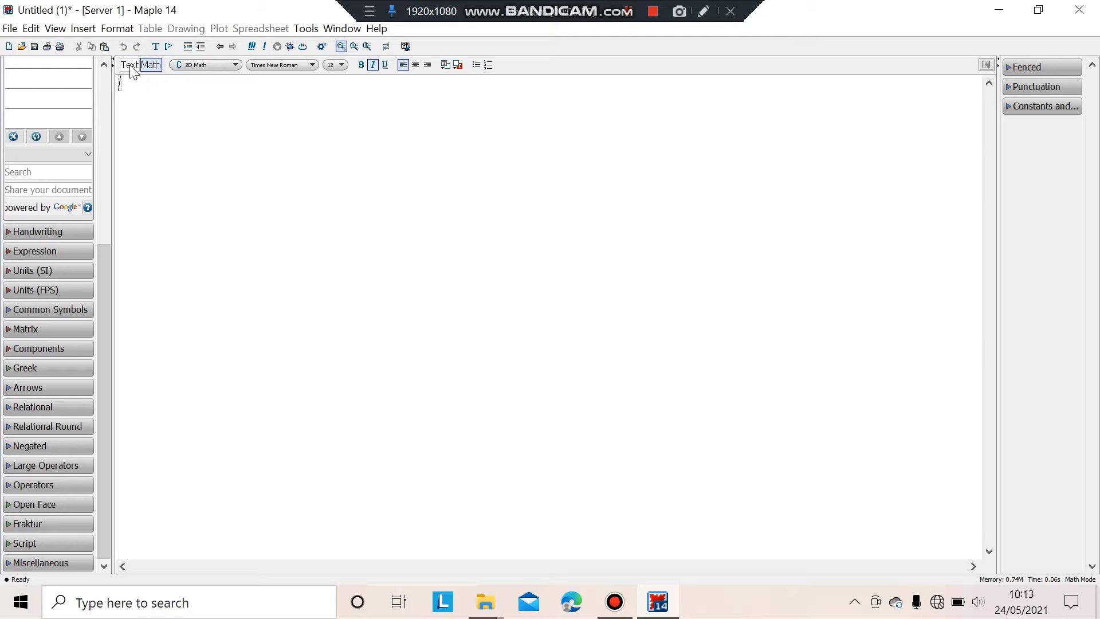
click(131, 66)
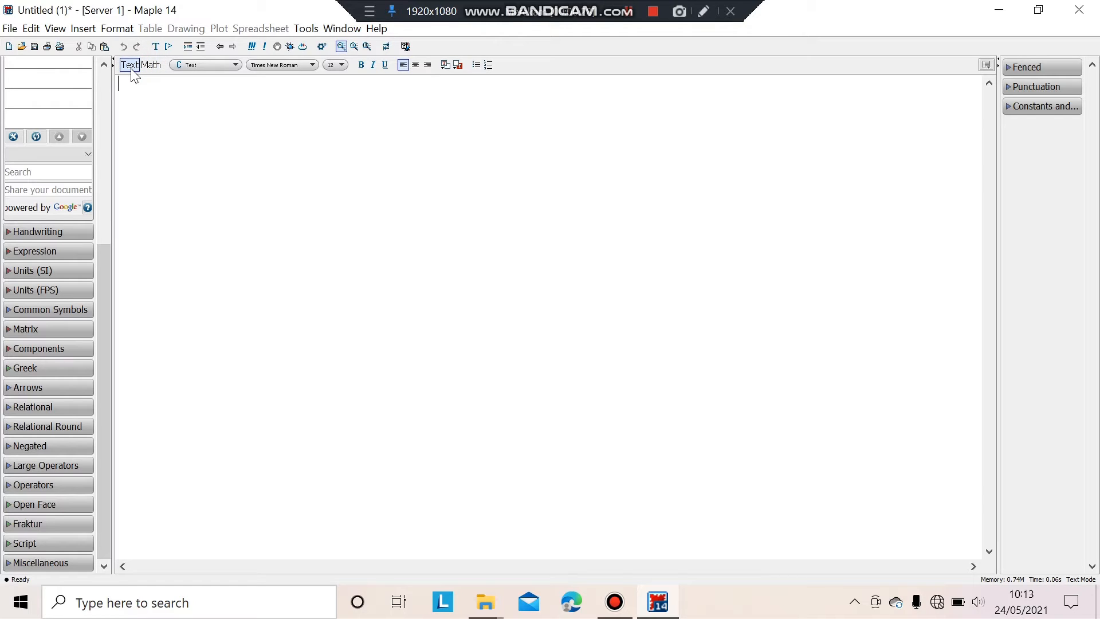
click(123, 83)
text(asdfg)
key(BackSpace)
key(BackSpace)
key(BackSpace)
key(BackSpace)
key(BackSpace)
click(152, 66)
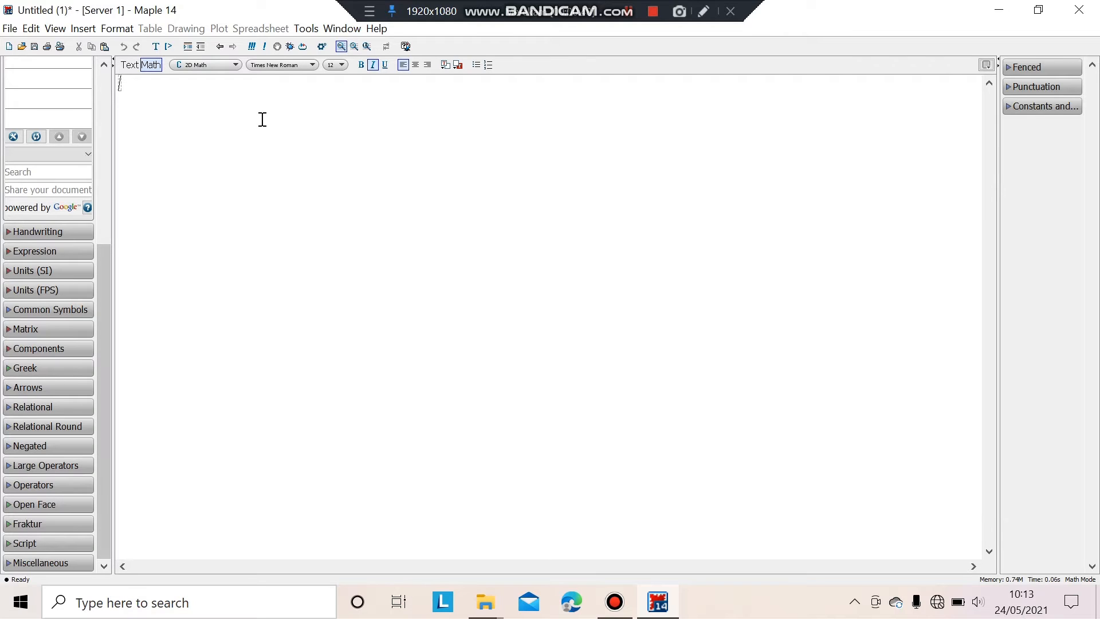
Browse the Tools menu and its submenu, then close it without choosing anything.
click(304, 30)
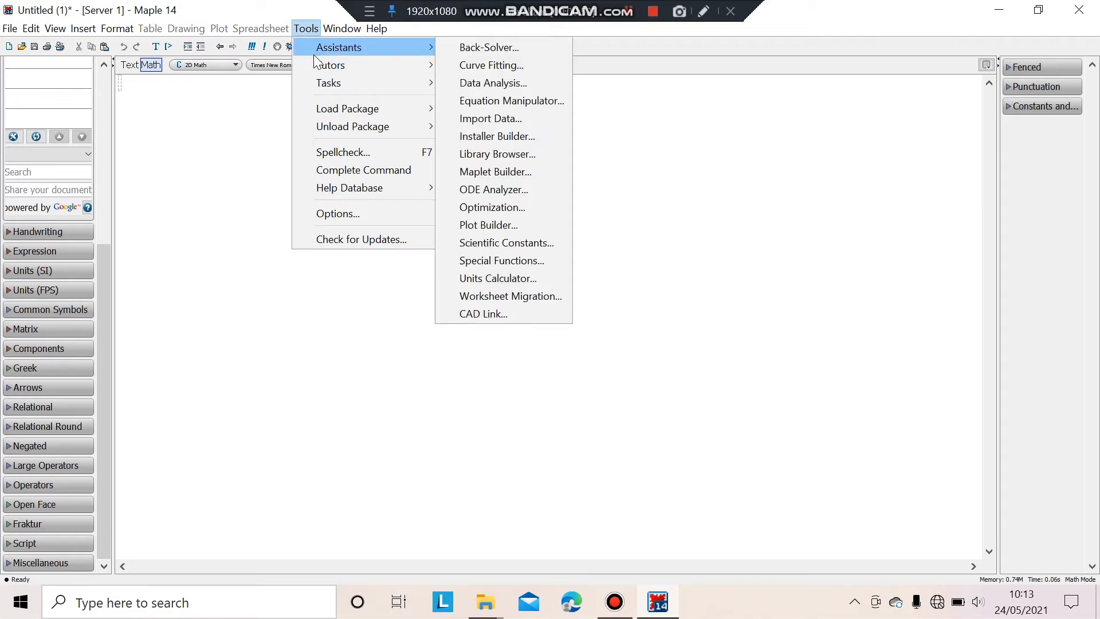
mouse_move(337, 66)
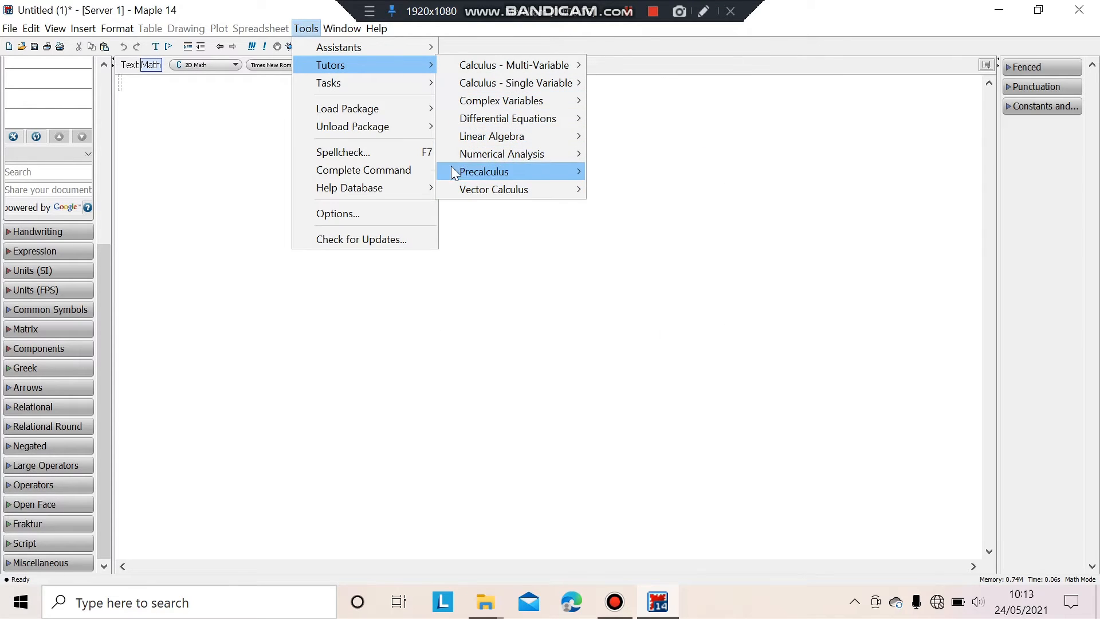
mouse_move(460, 74)
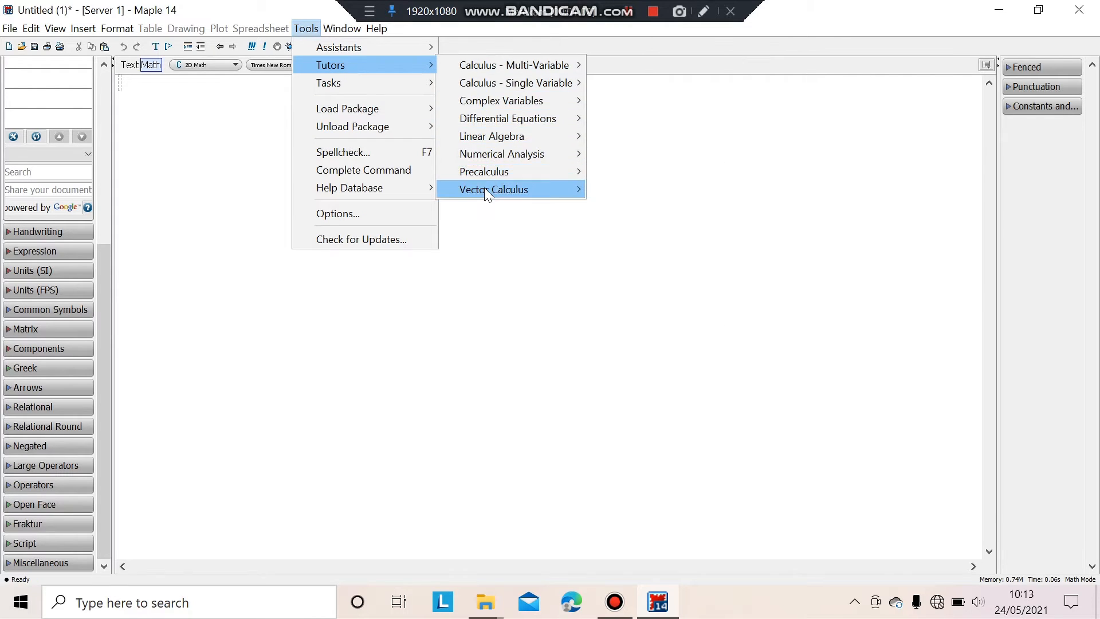
click(146, 92)
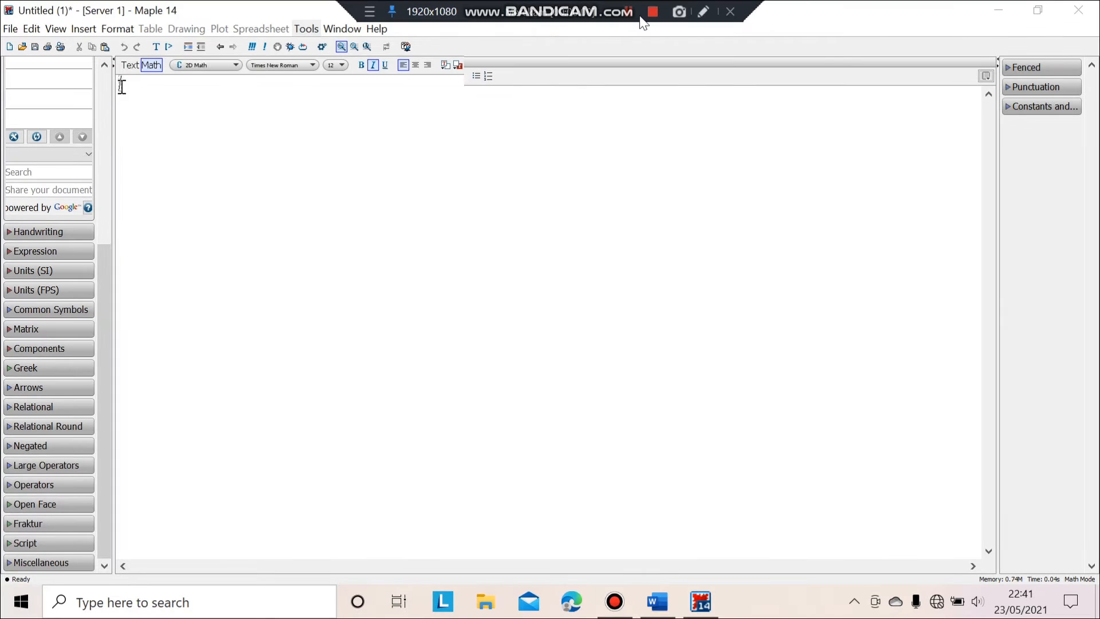
In a new worksheet, insert a 2-row, 3-column matrix template from the Matrix palette.
key(ctrl+n)
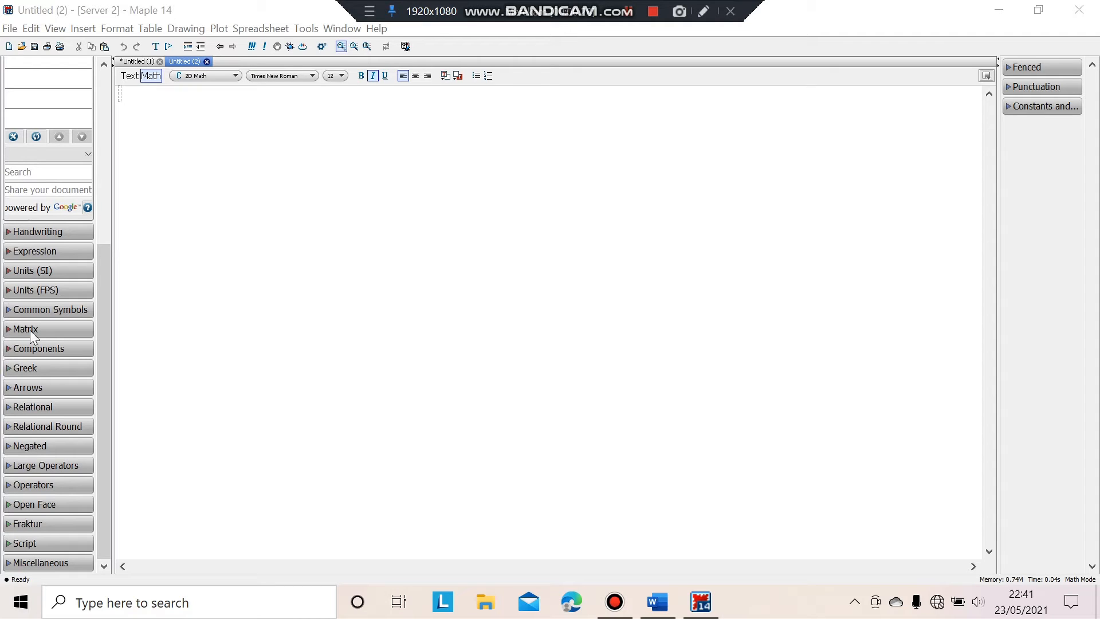
click(13, 330)
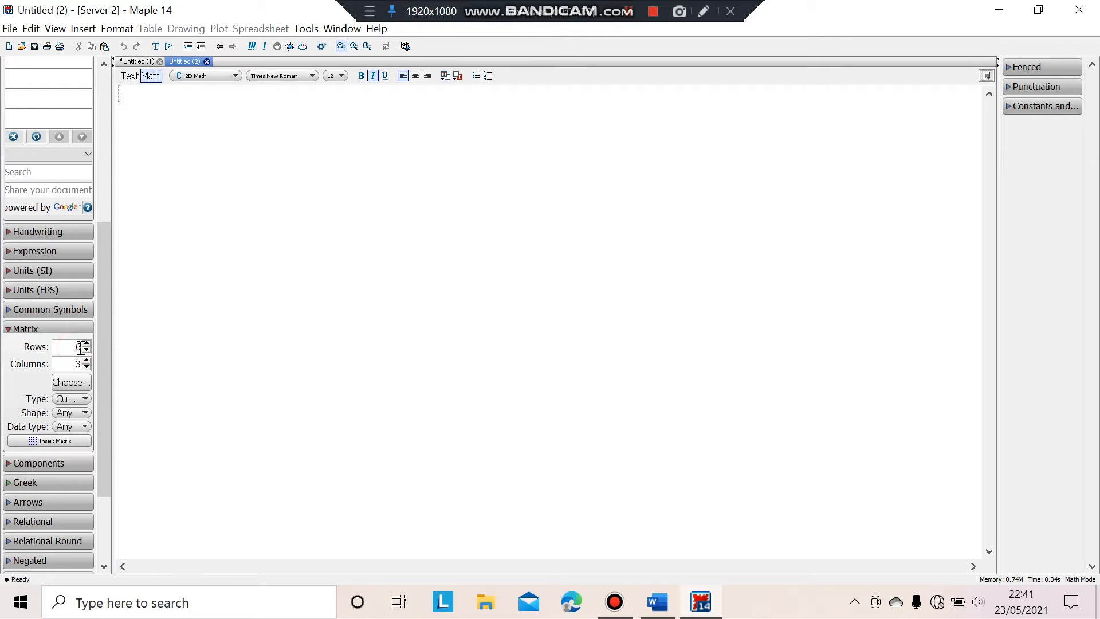
key(BackSpace)
click(47, 444)
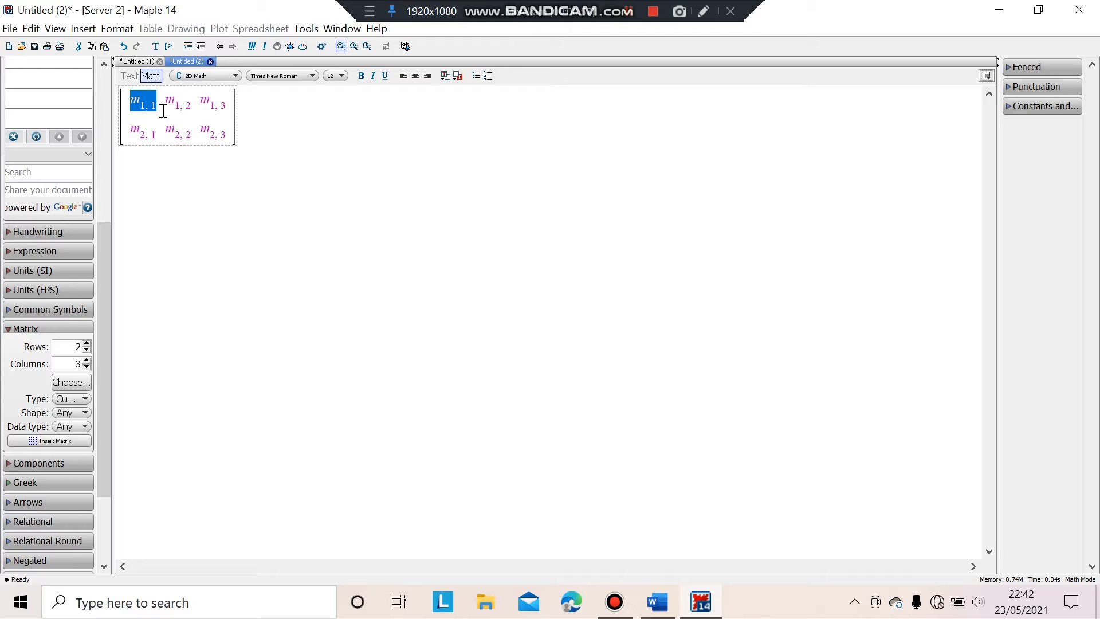
Enter a, b and c into the first-row matrix entries.
key(BackSpace)
text(a)
click(172, 105)
key(BackSpace)
text(b)
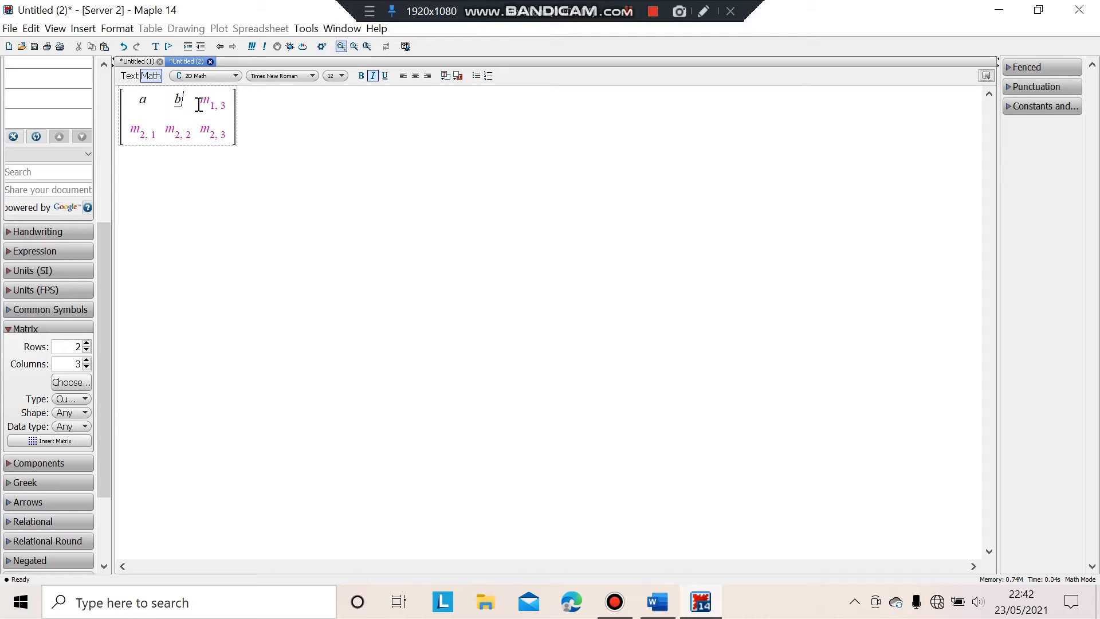
click(214, 103)
key(BackSpace)
text(c)
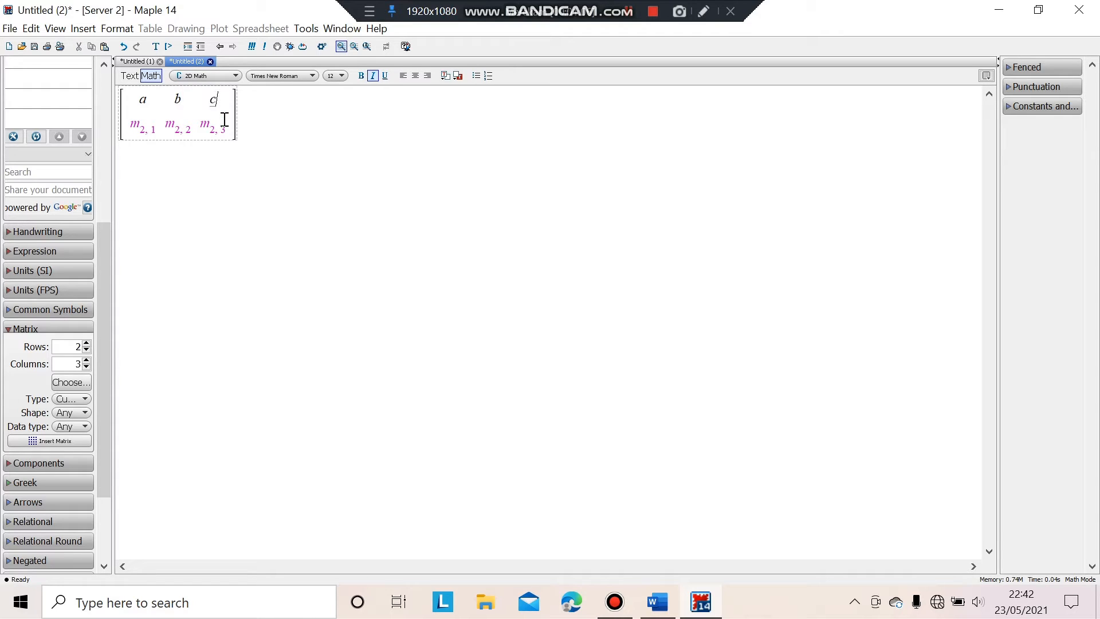
Fill the last second-row entry with f and evaluate the matrix.
click(629, 11)
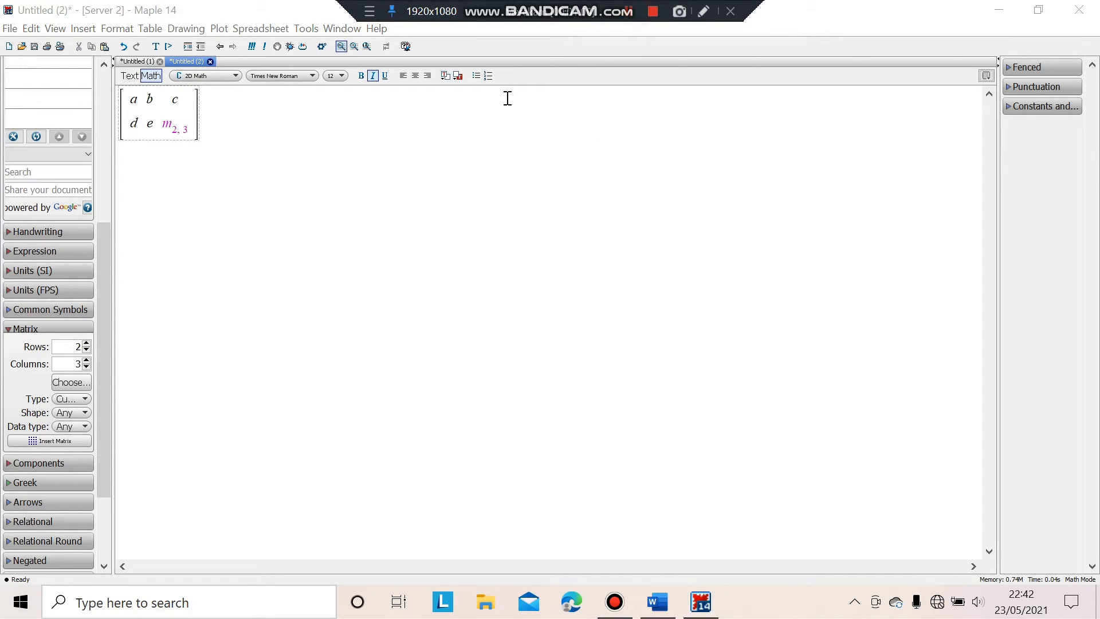
click(169, 129)
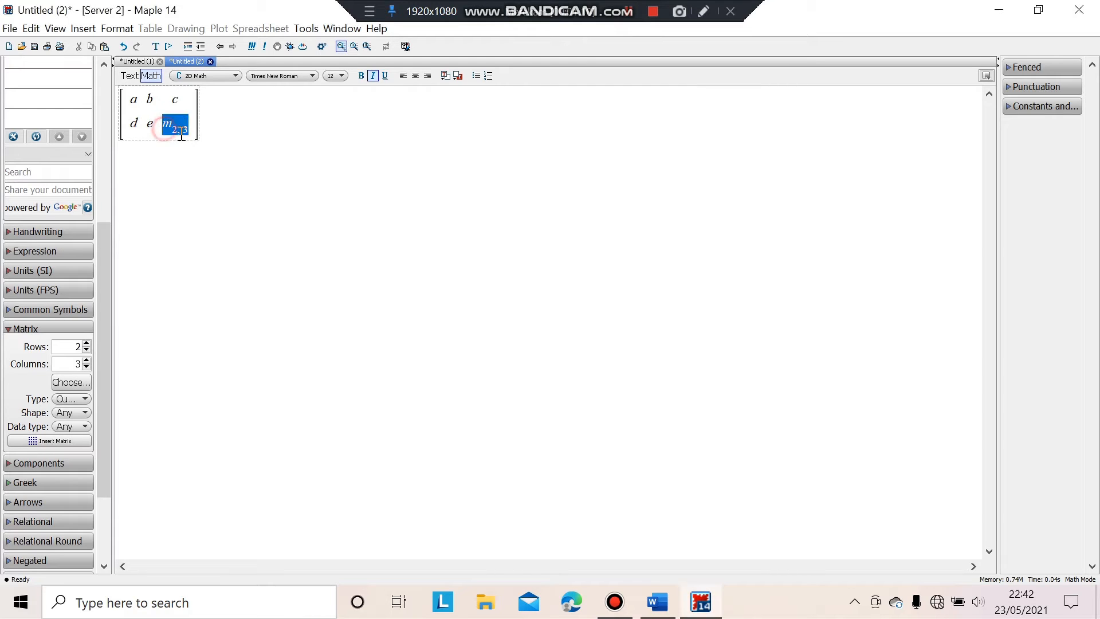
key(BackSpace)
text(f)
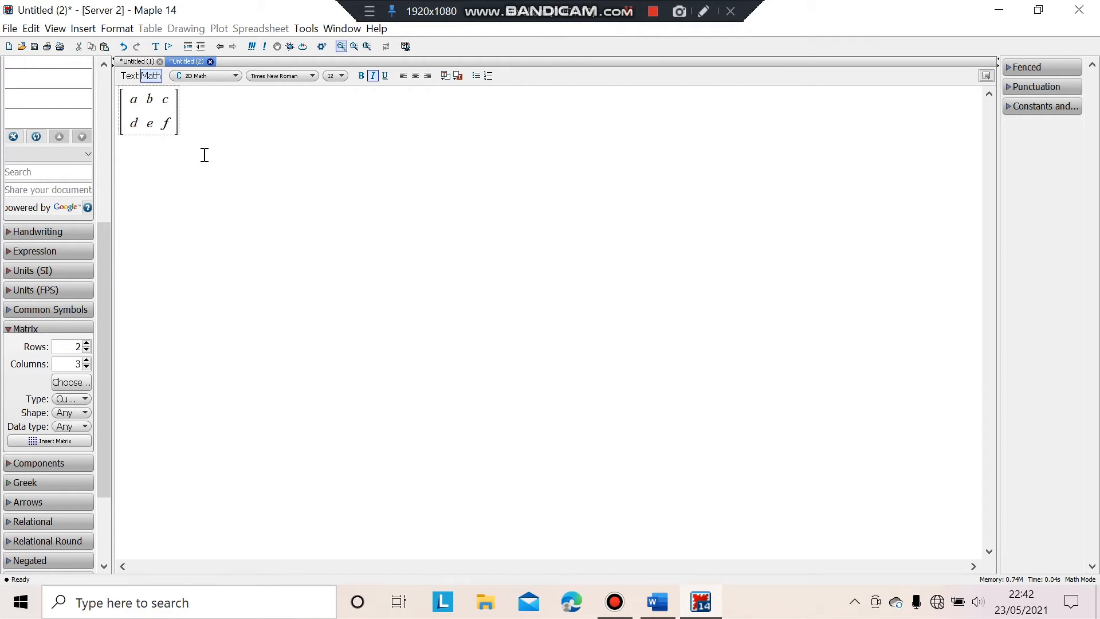
key(Return)
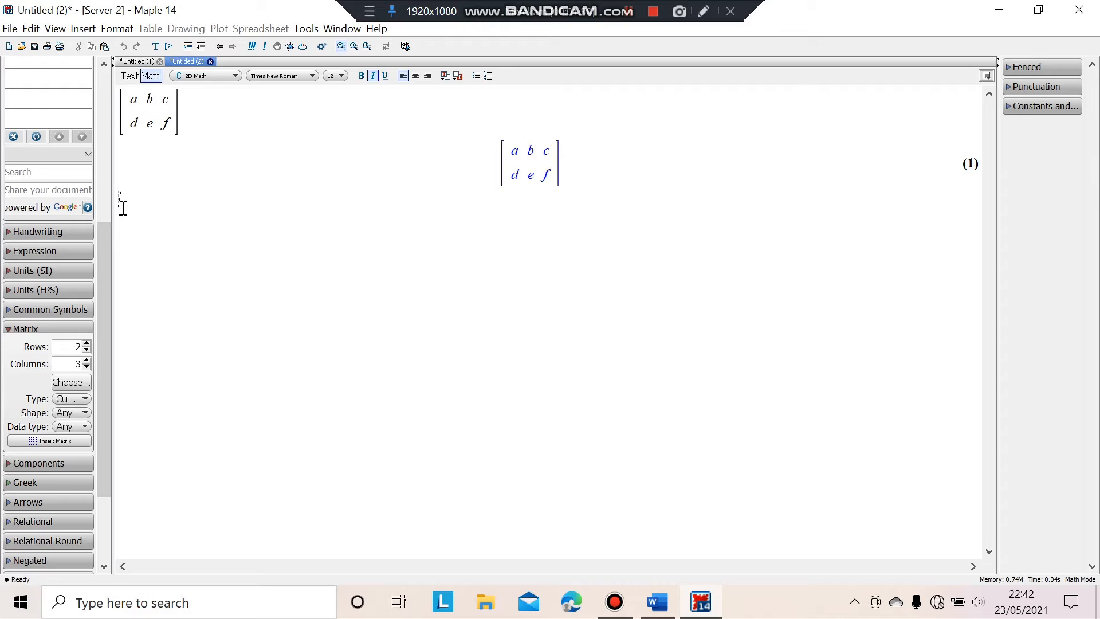
Enter and evaluate A := Matrix(2, 3, [a, b, c, d, e, f]).
text(A := Matrix()
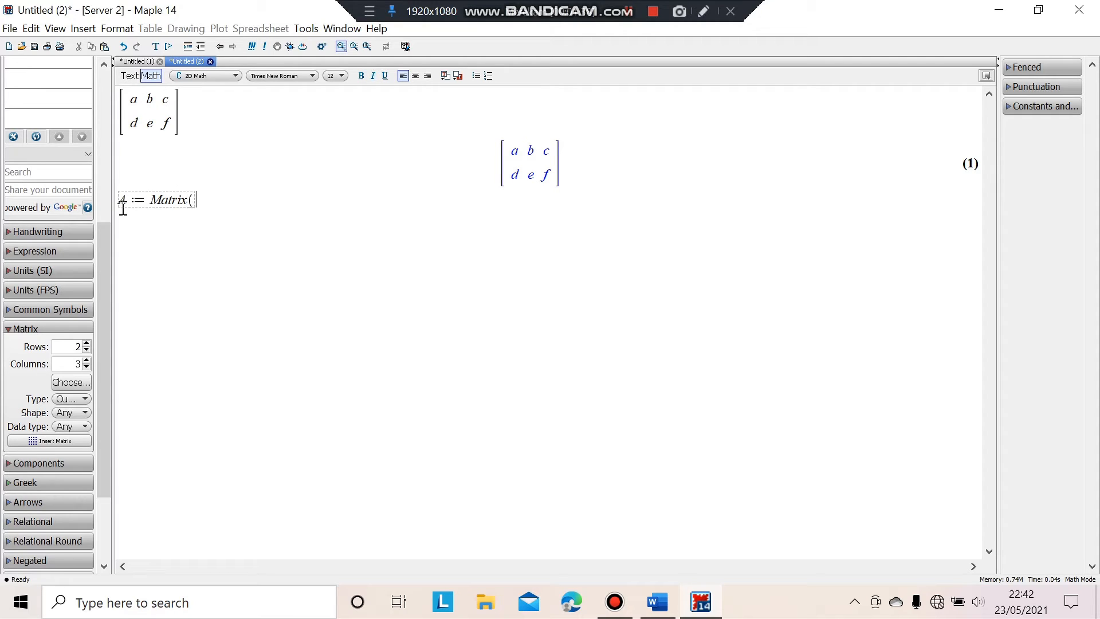
text(2, 3,)
text([a, b, c, d, e, f)
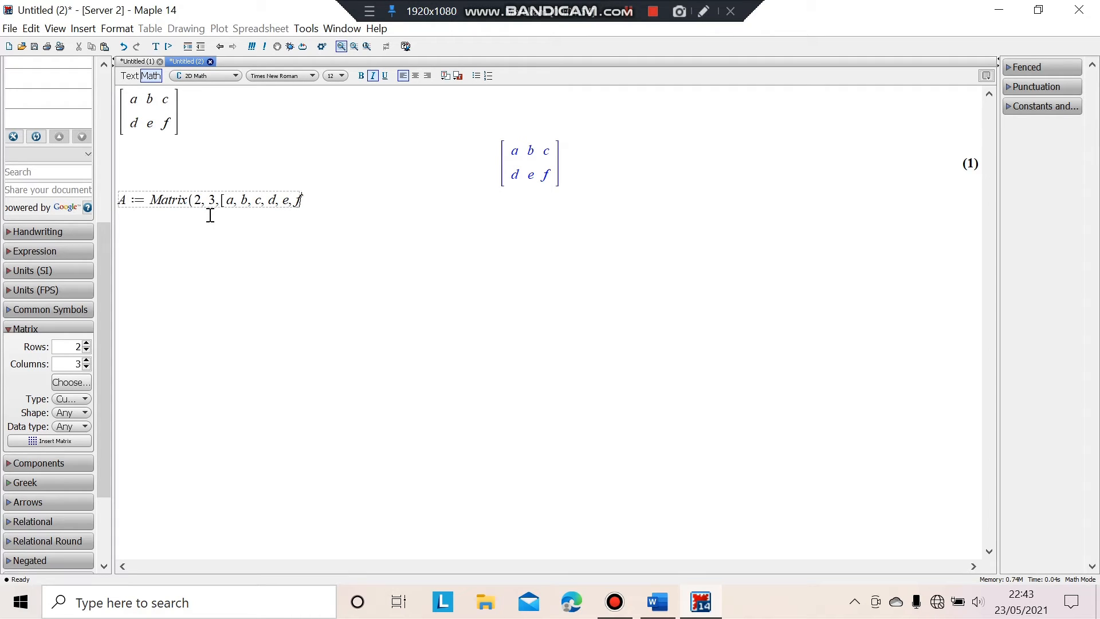
text(]))
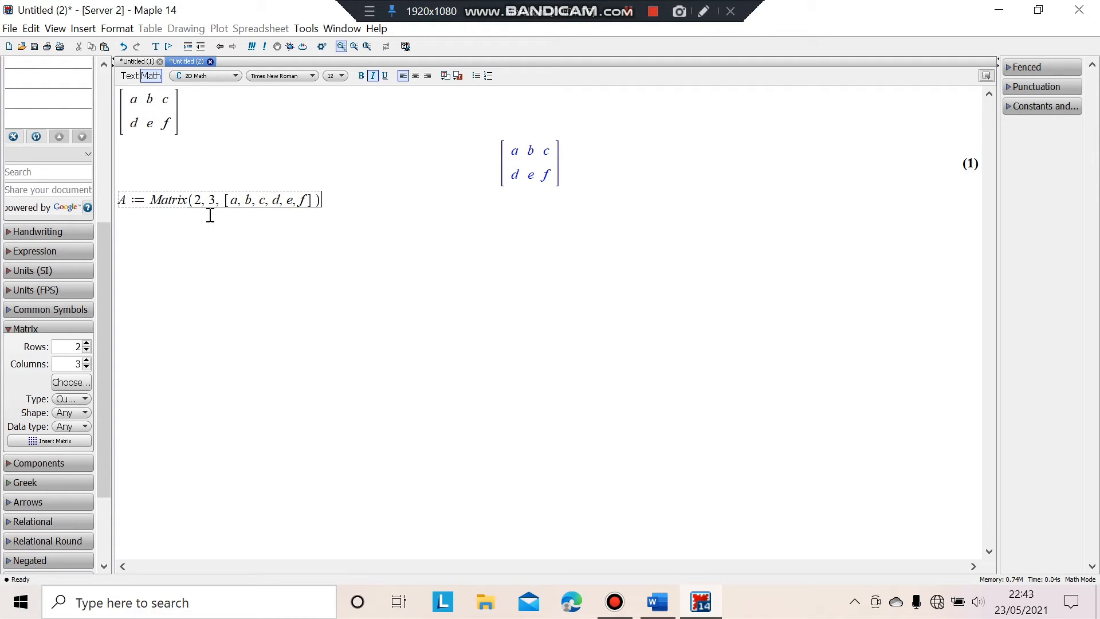
key(Return)
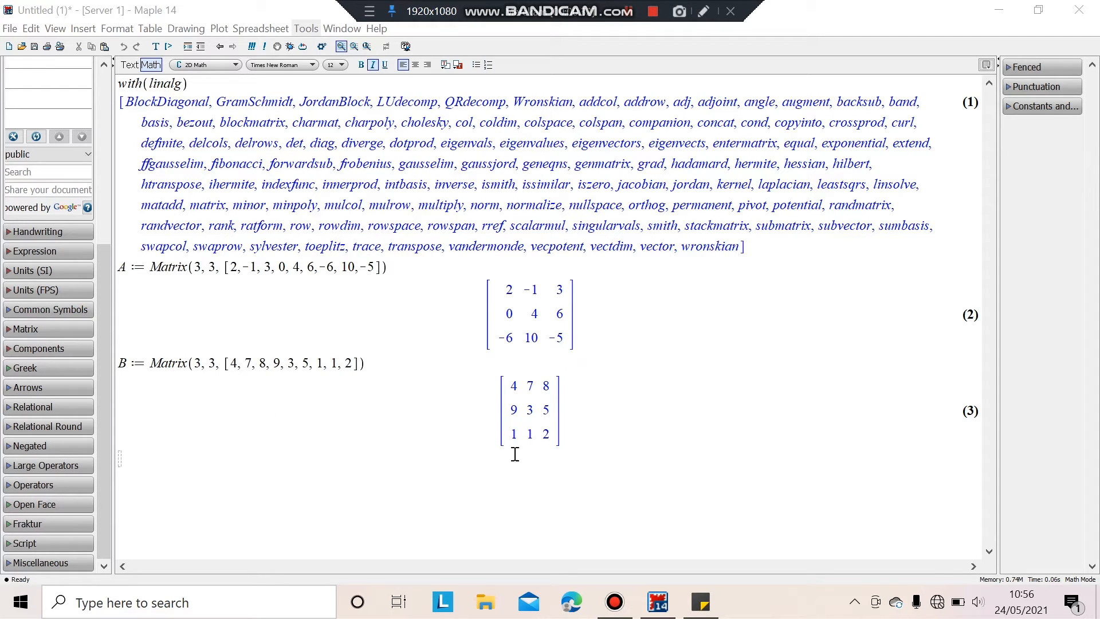
Show the note listing evalm(A+B), evalm(A-B), evalm(A&*B), det, transpose and adj.
click(630, 21)
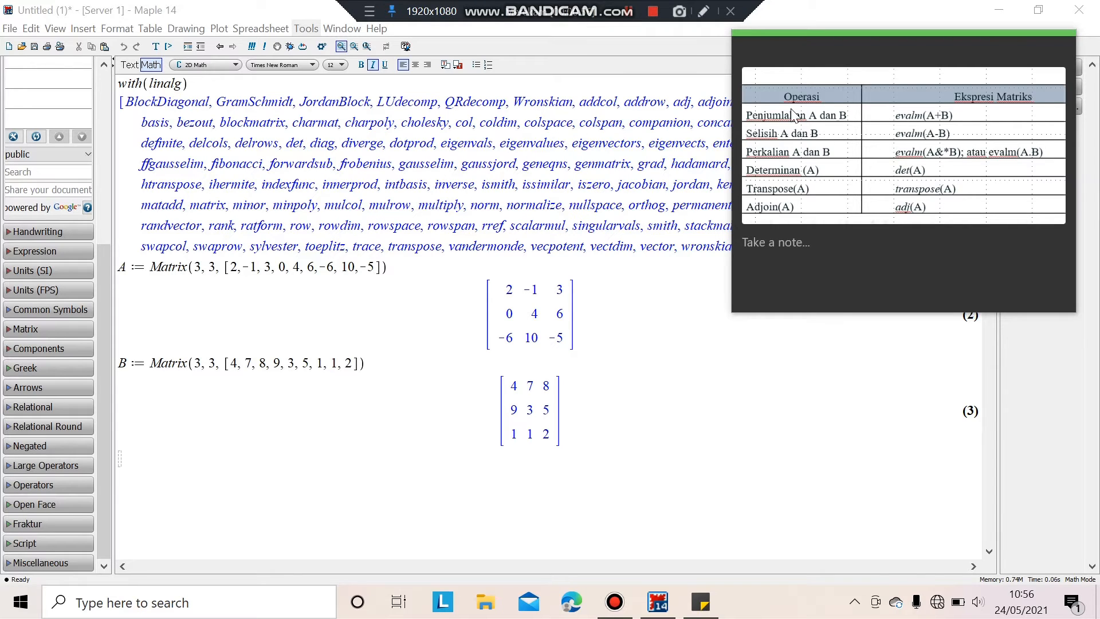
Hide the note and evaluate evalm(A+B), giving [6,6,11; 9,7,11; -5,11,-3].
click(629, 21)
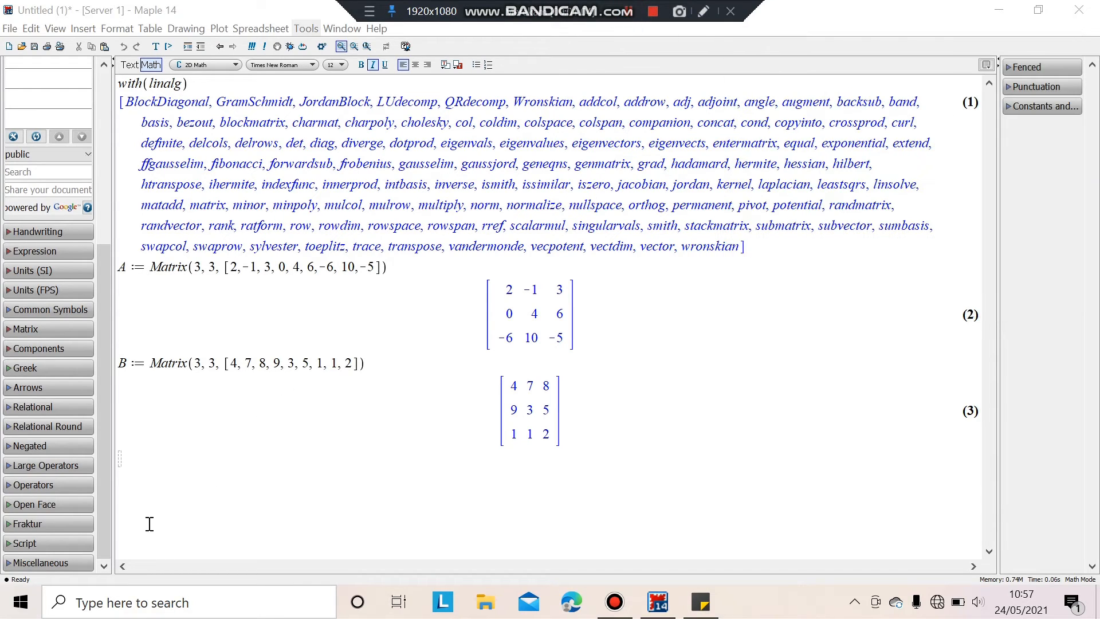
click(122, 456)
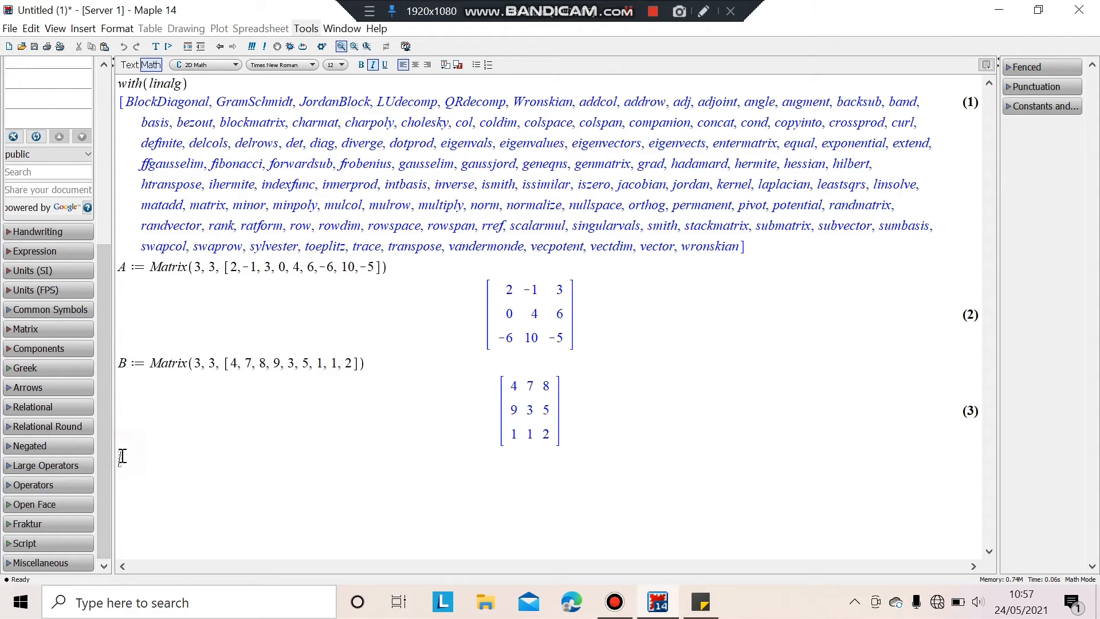
text(evalm(A+B))
key(Return)
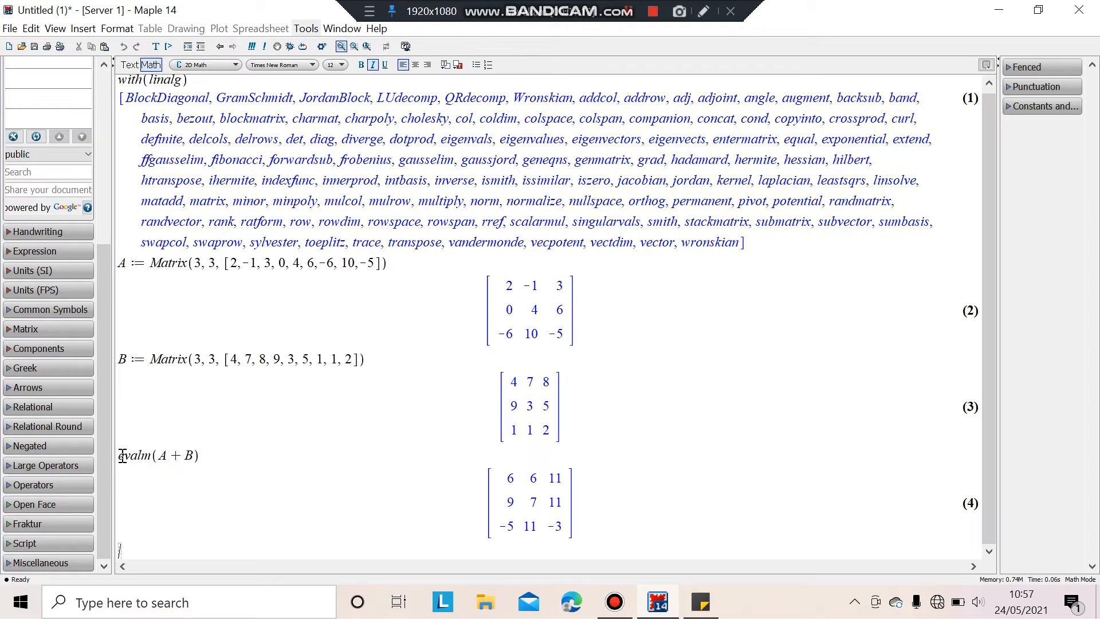
text(evalm()
Complete and evaluate evalm(A - B) for the difference of the matrices.
click(629, 11)
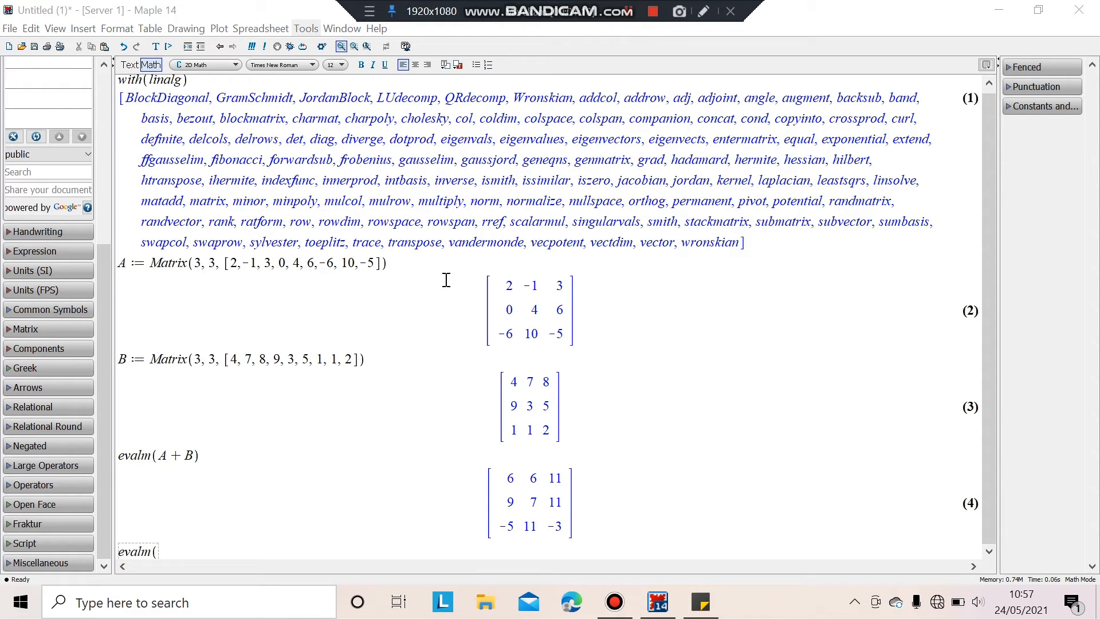
click(181, 549)
text(A )
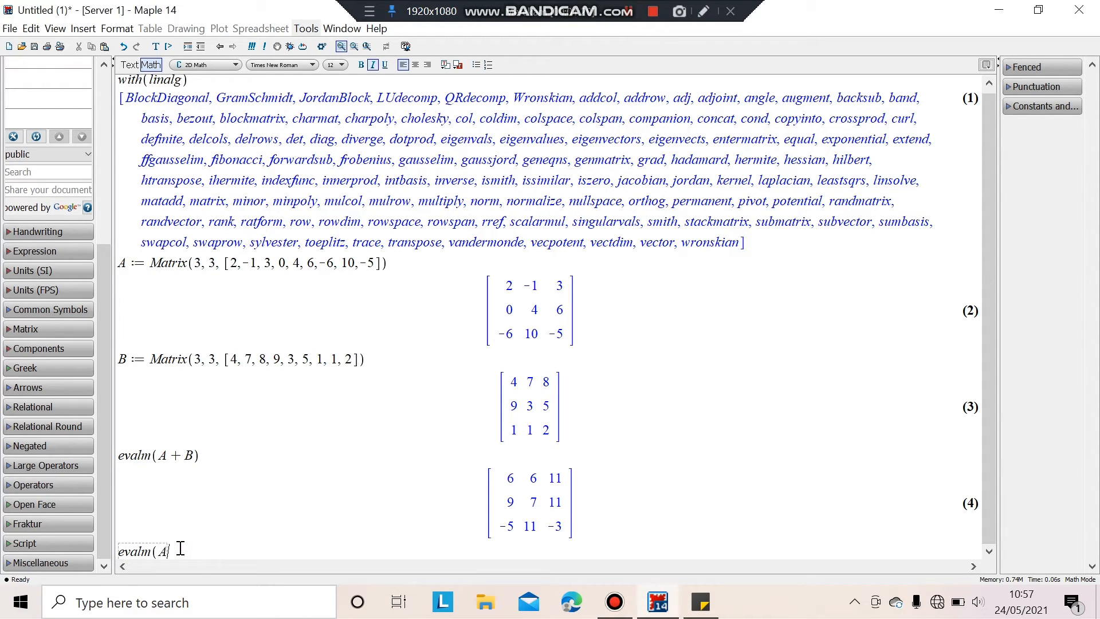
text(- B))
key(Return)
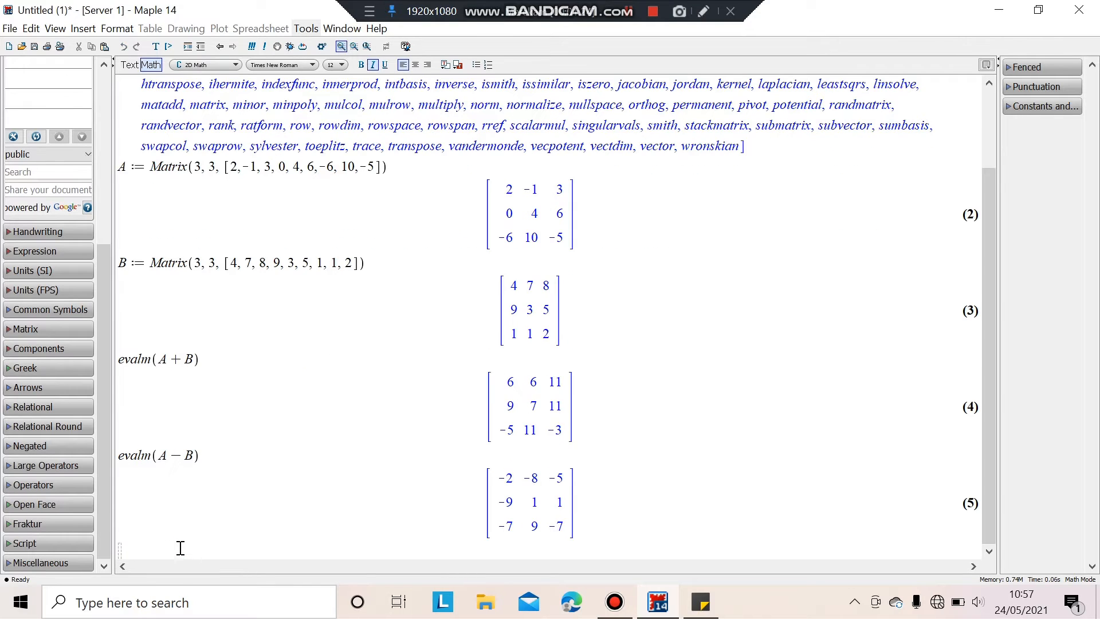
Evaluate evalm(A.B) for the product and scroll through the results.
text(evalm(A.B)
key(Return)
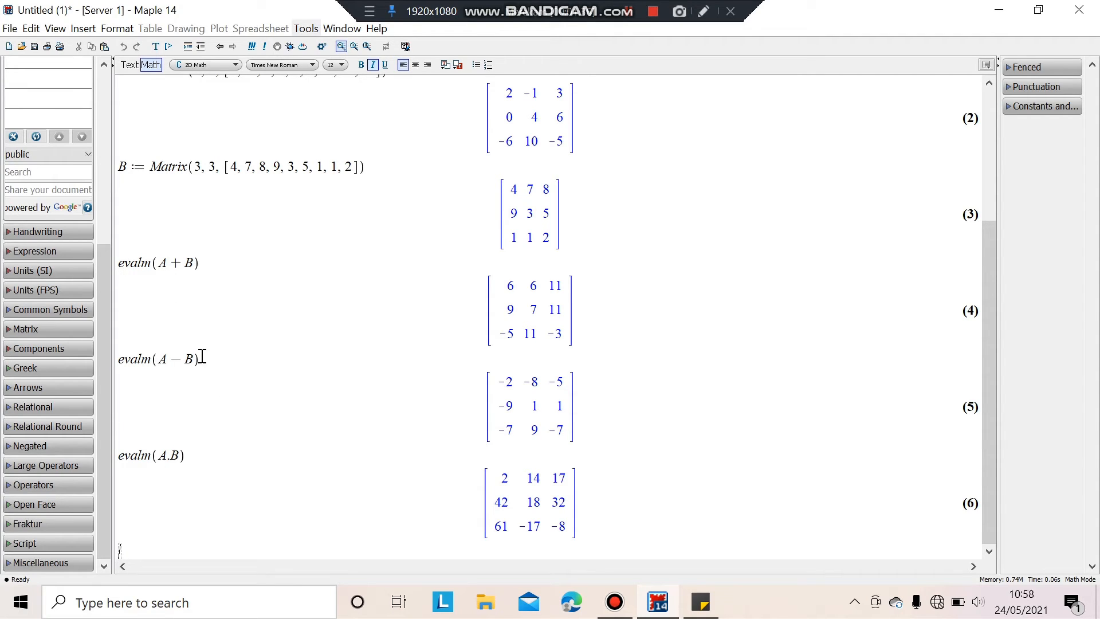
scroll(226, 222, up, 3)
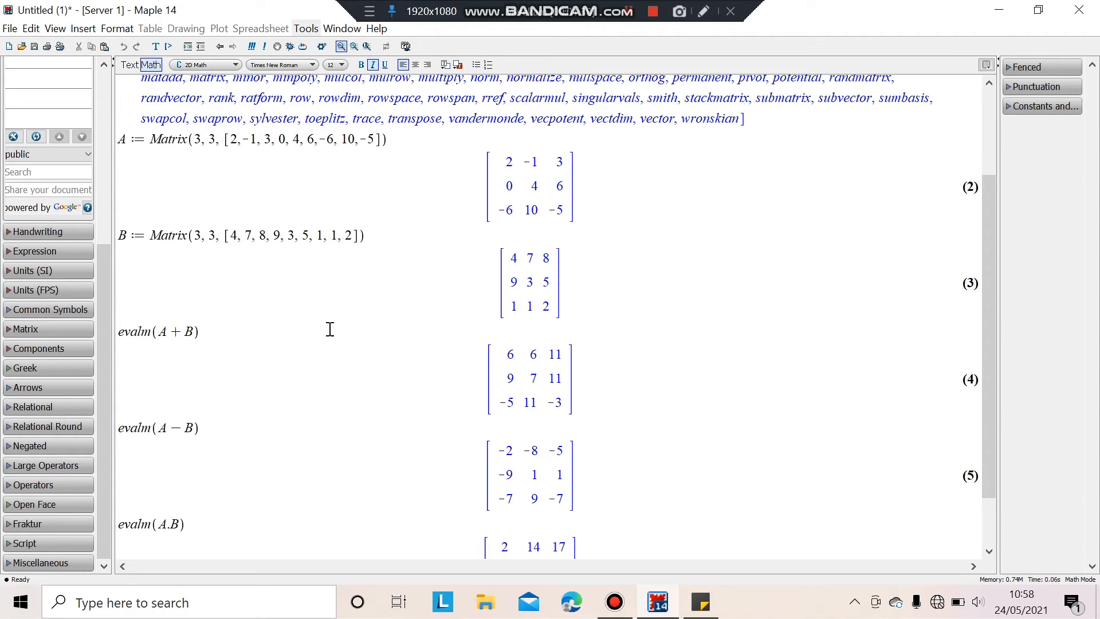
scroll(491, 363, down, 2)
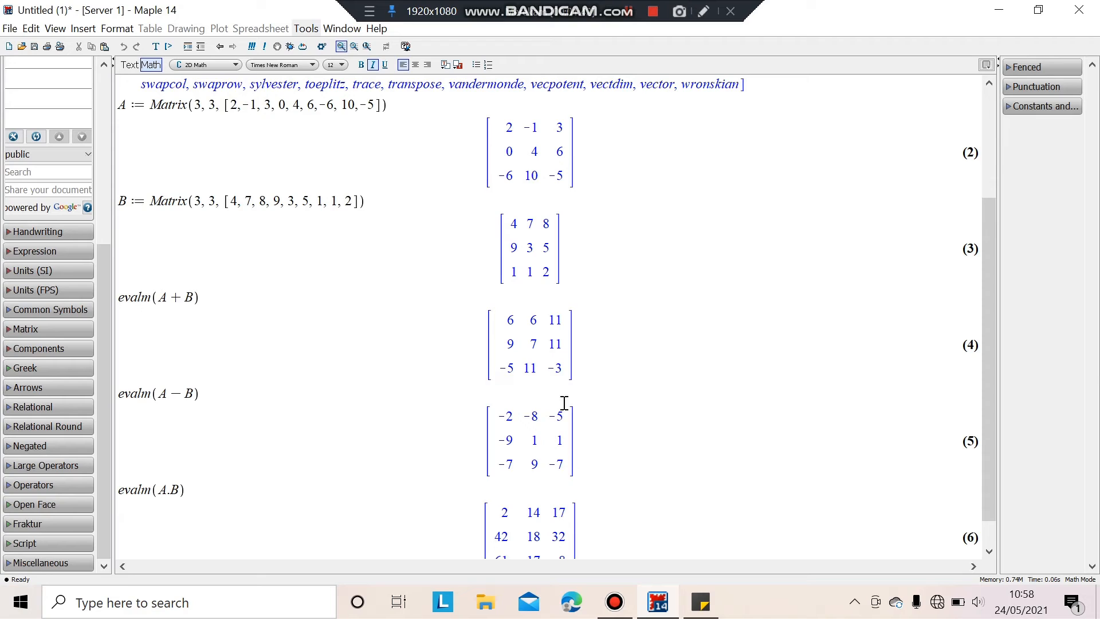
scroll(562, 513, down, 1)
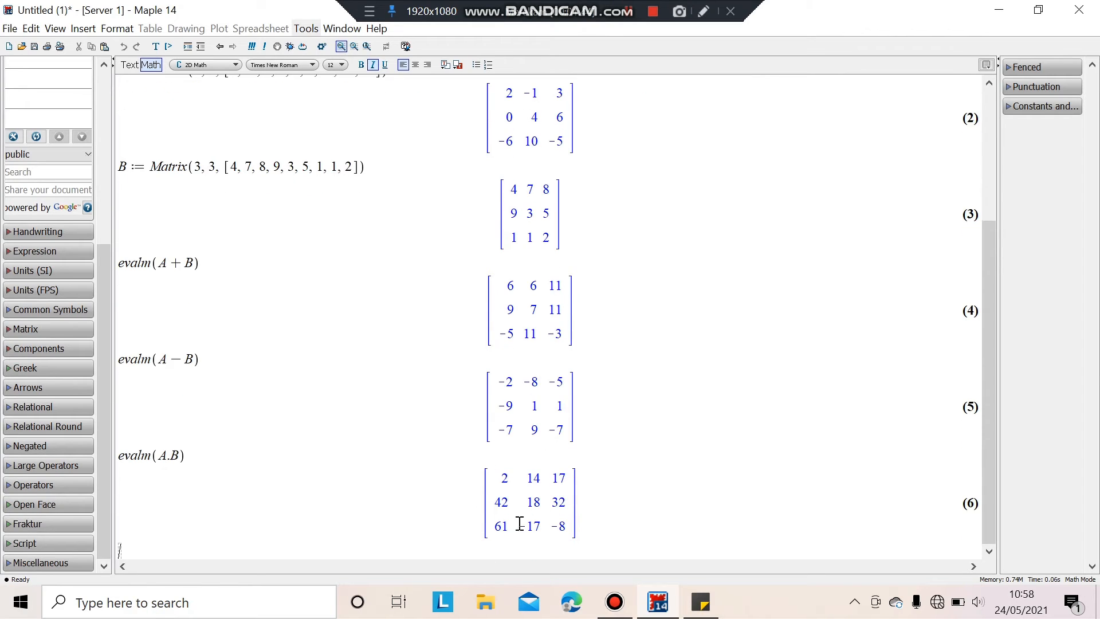
click(628, 14)
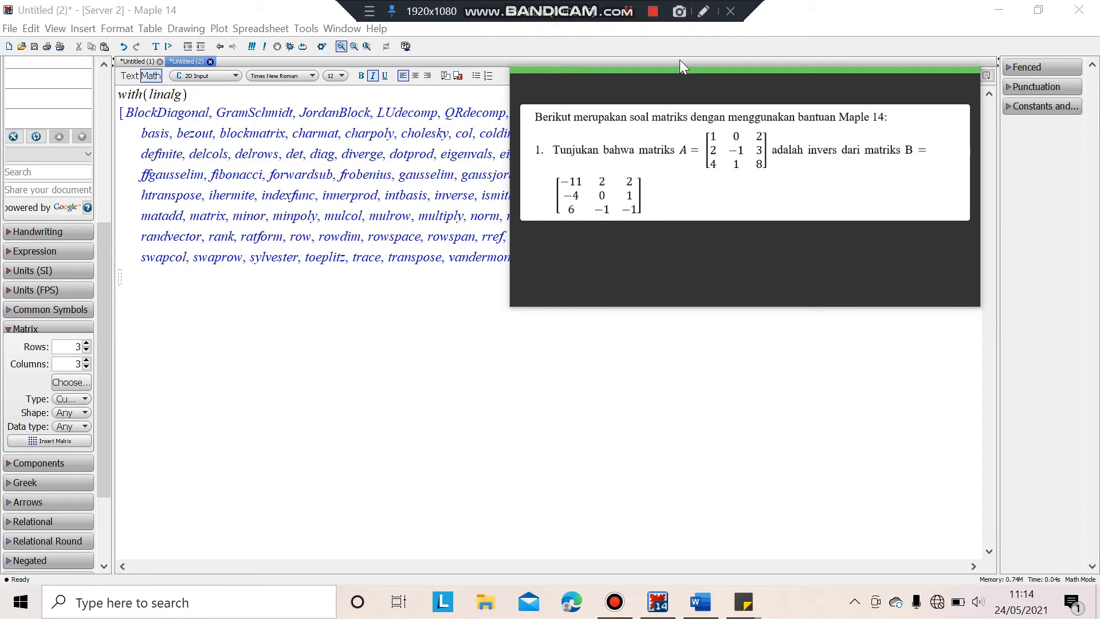
Close the exercise image to return to the worksheet with linalg loaded.
click(477, 287)
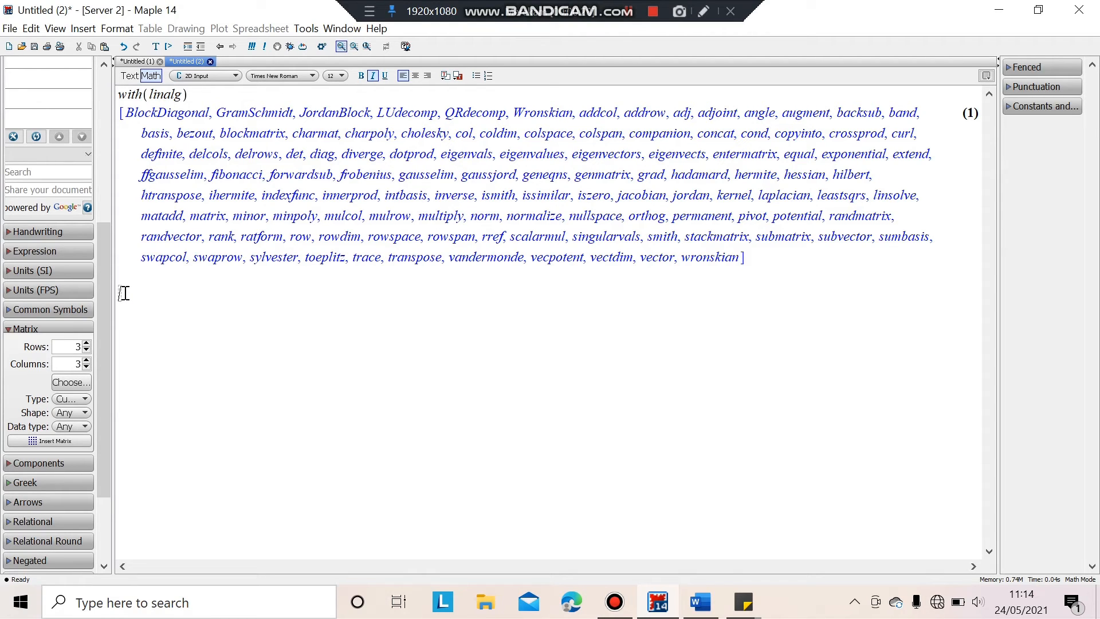
Evaluate evalm(A.B) and evalm(B.A) to confirm both yield the identity matrix.
click(629, 17)
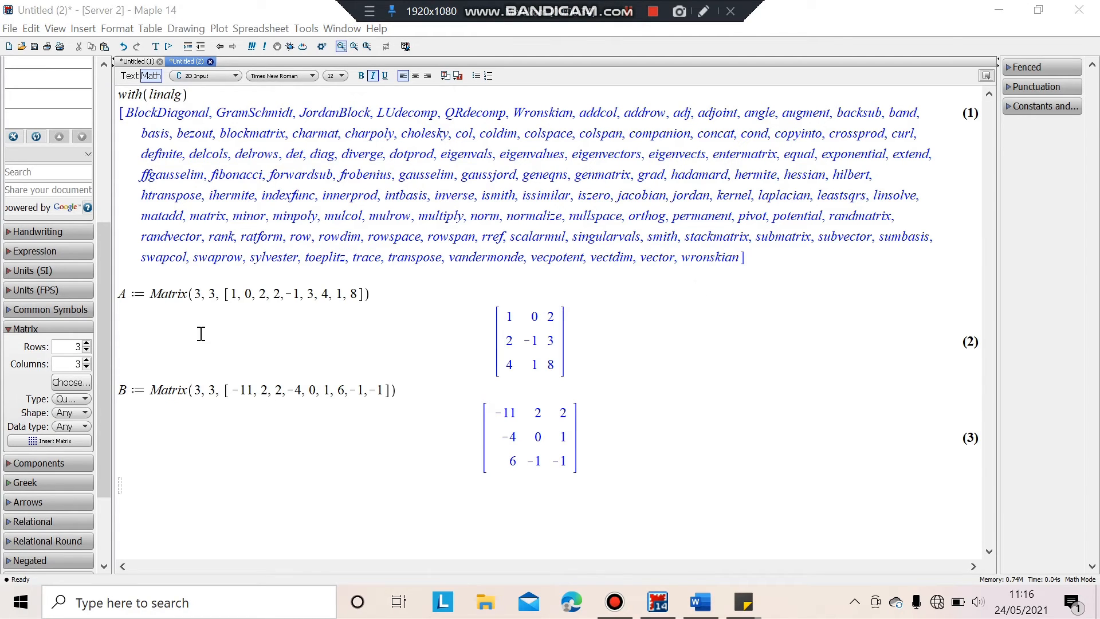
click(124, 489)
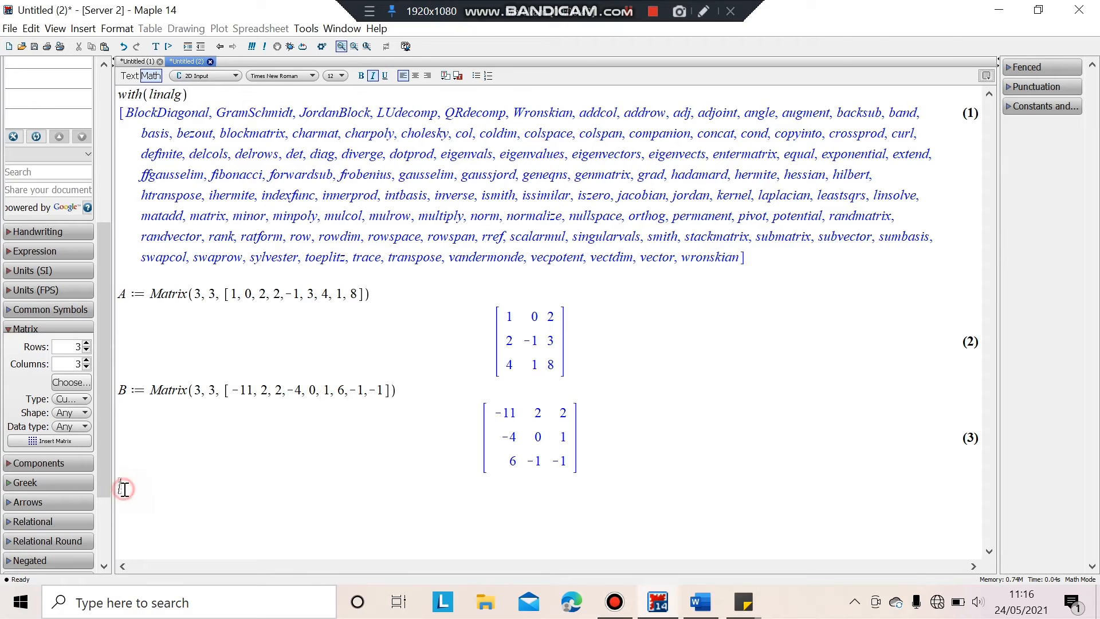
text(evalm(A.B))
key(Return)
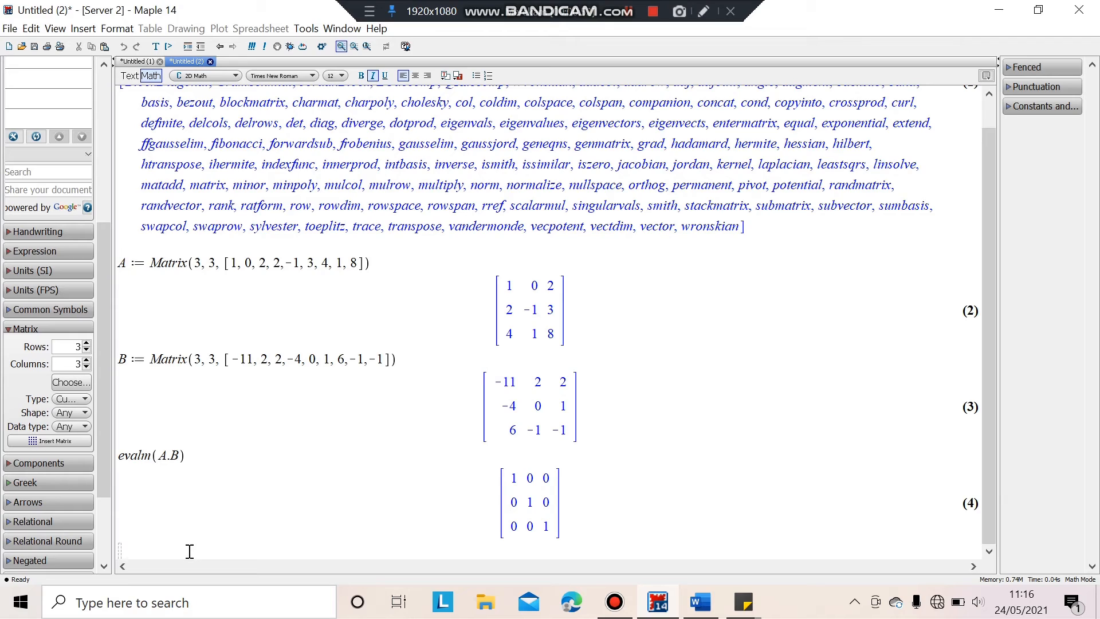
text(valm(B.A)
key(Return)
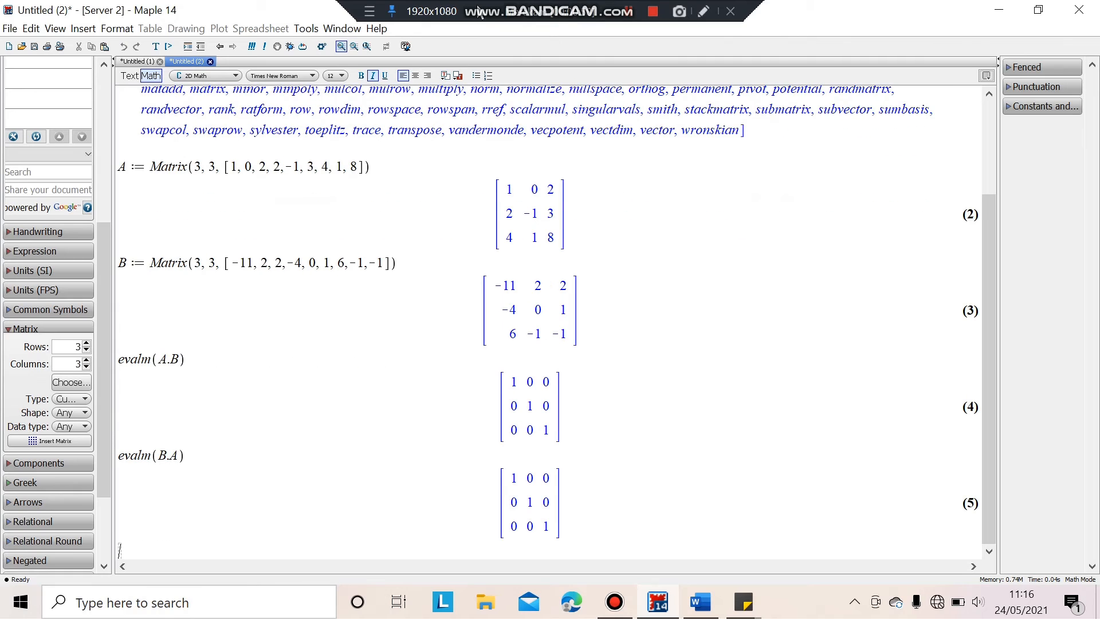
click(628, 12)
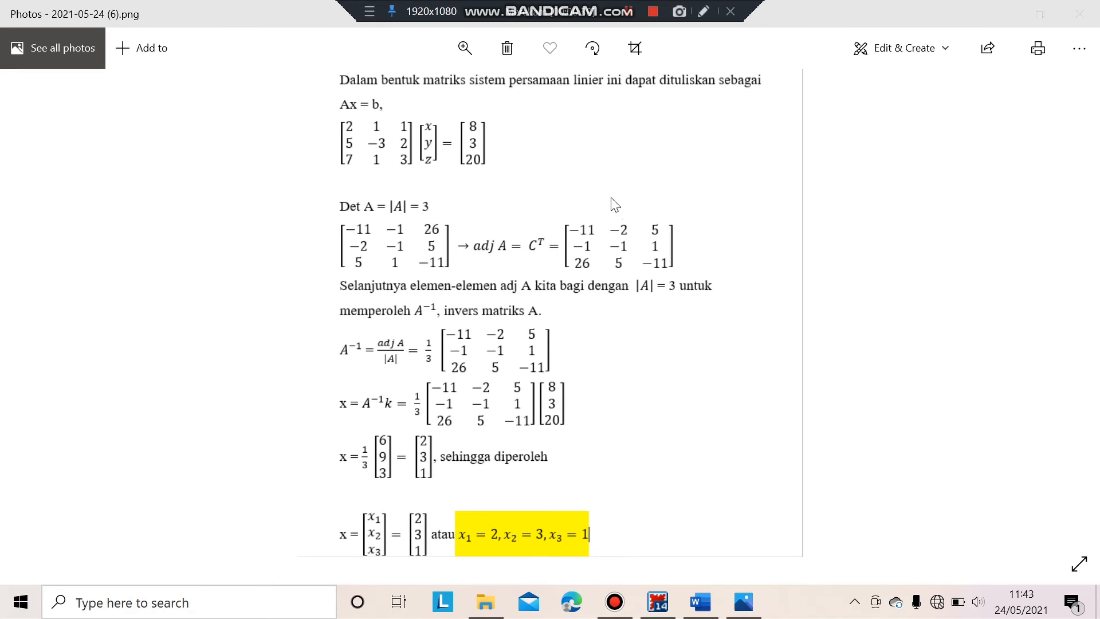
Switch from Photos back to the Maple worksheet Untitled (3).
key(alt+Tab)
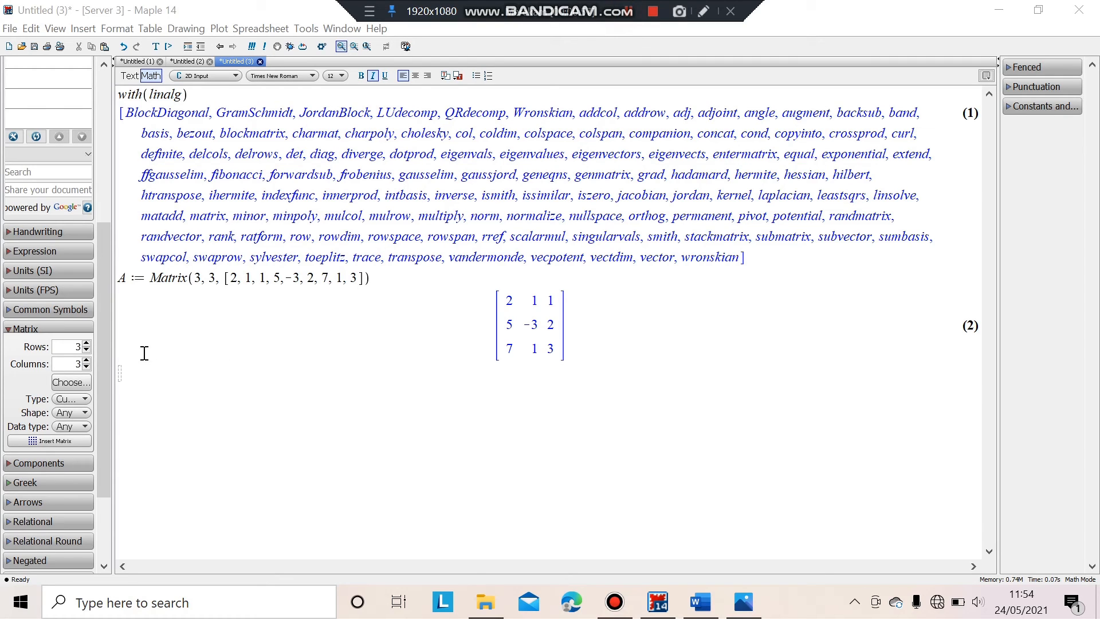
Compute det(A) below matrix A, which evaluates to 3.
click(124, 372)
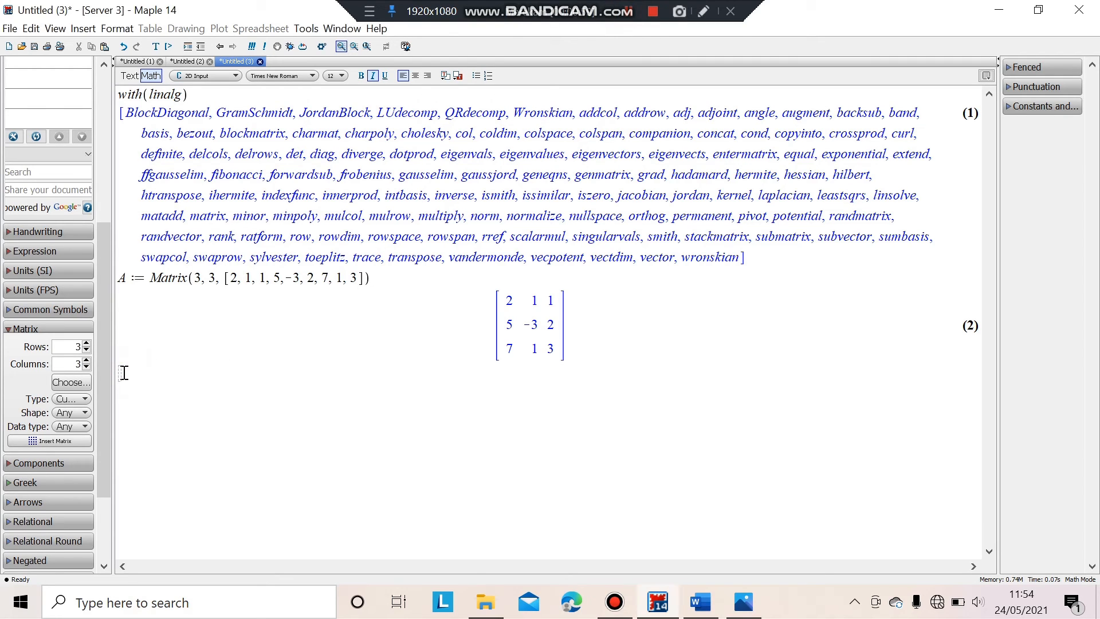
text(det(A))
key(Return)
click(623, 19)
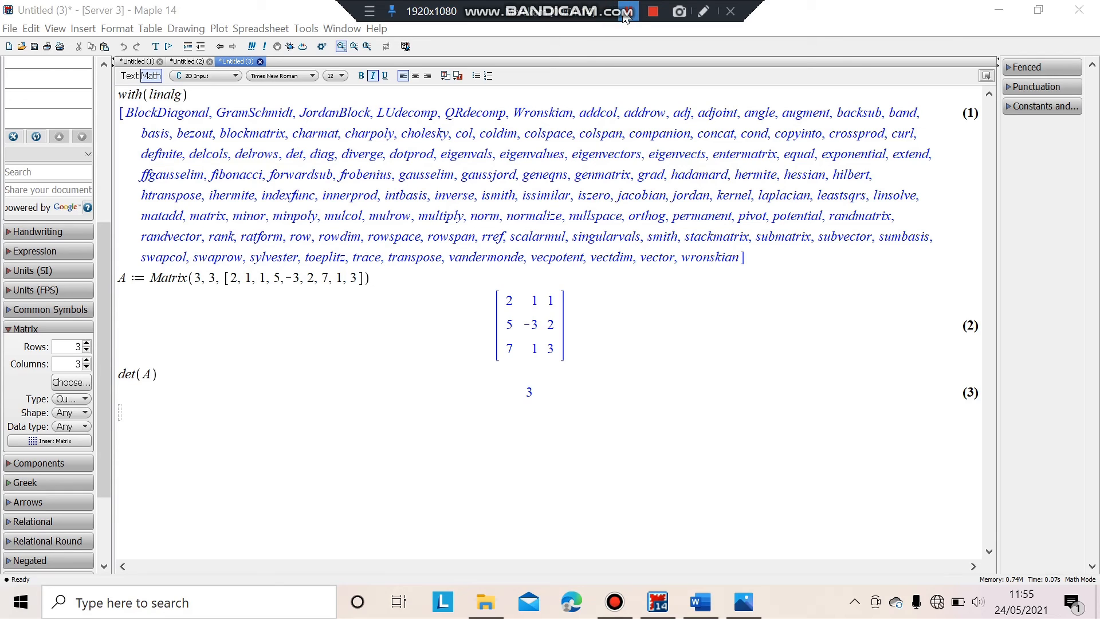
Begin defining the constant vector with 'C := Vector' on the next line.
click(140, 405)
text(C )
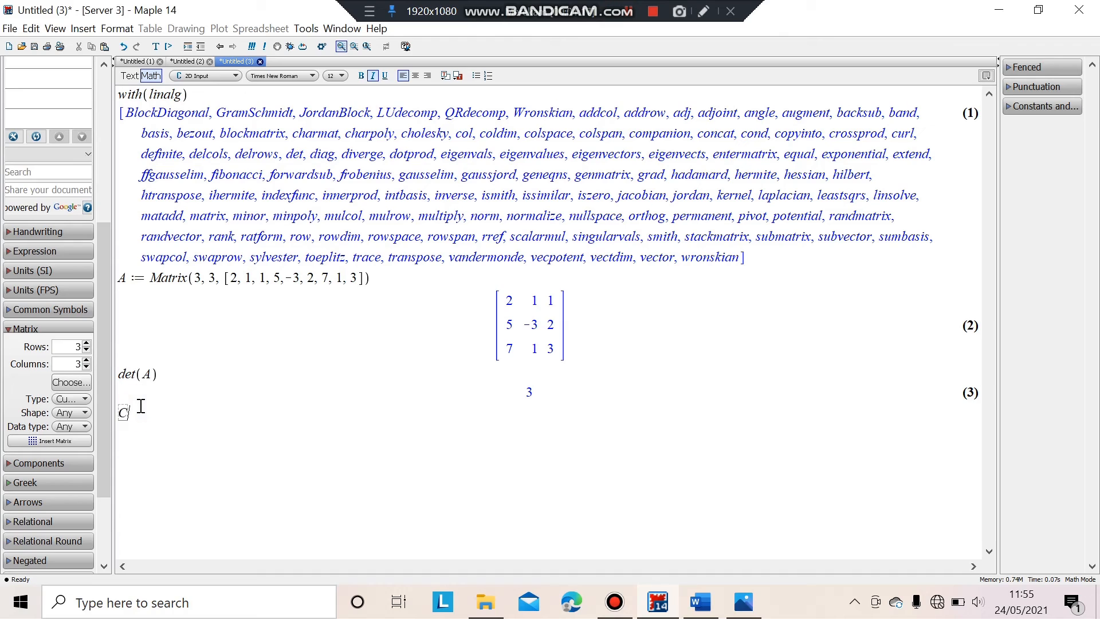
text(:= Vector)
click(630, 12)
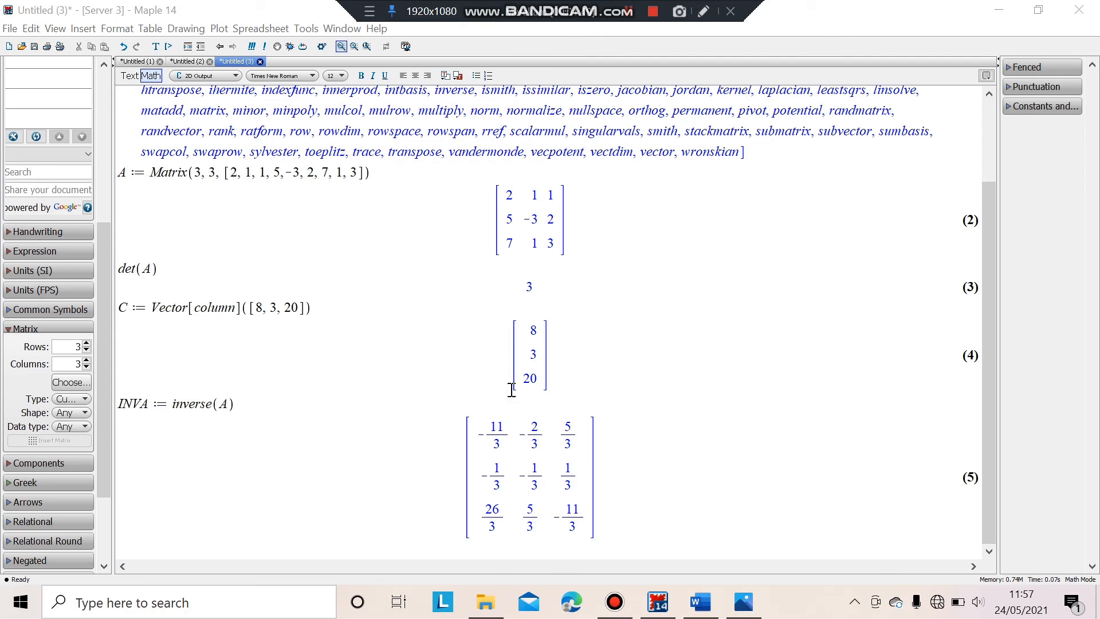
Define C = [8, 3, 20] and evaluate INVA := inverse(A) in the worksheet.
click(629, 12)
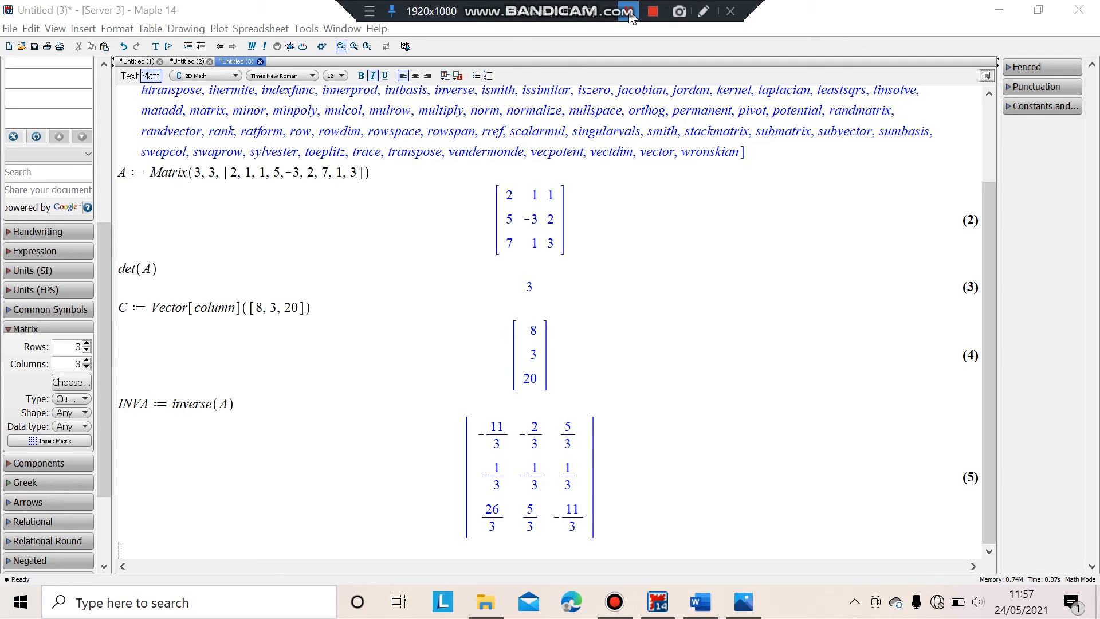
click(155, 541)
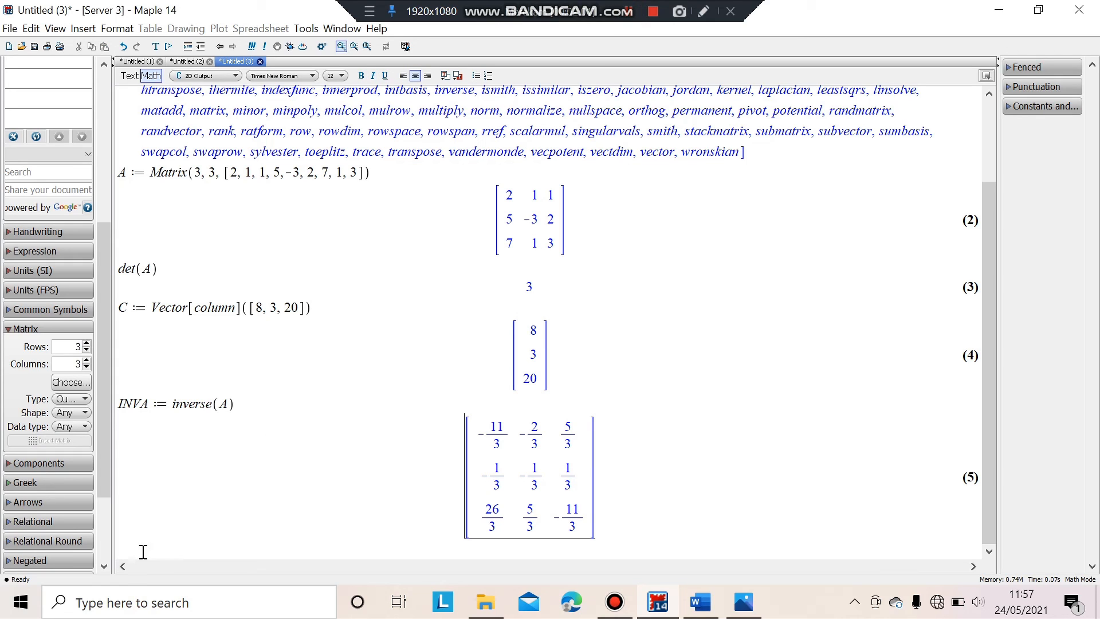
Evaluate solusi := Vector[column](evalm(INVA&*C)), giving [2, 3, 1], then place Maple beside Photos.
click(132, 551)
text(sol)
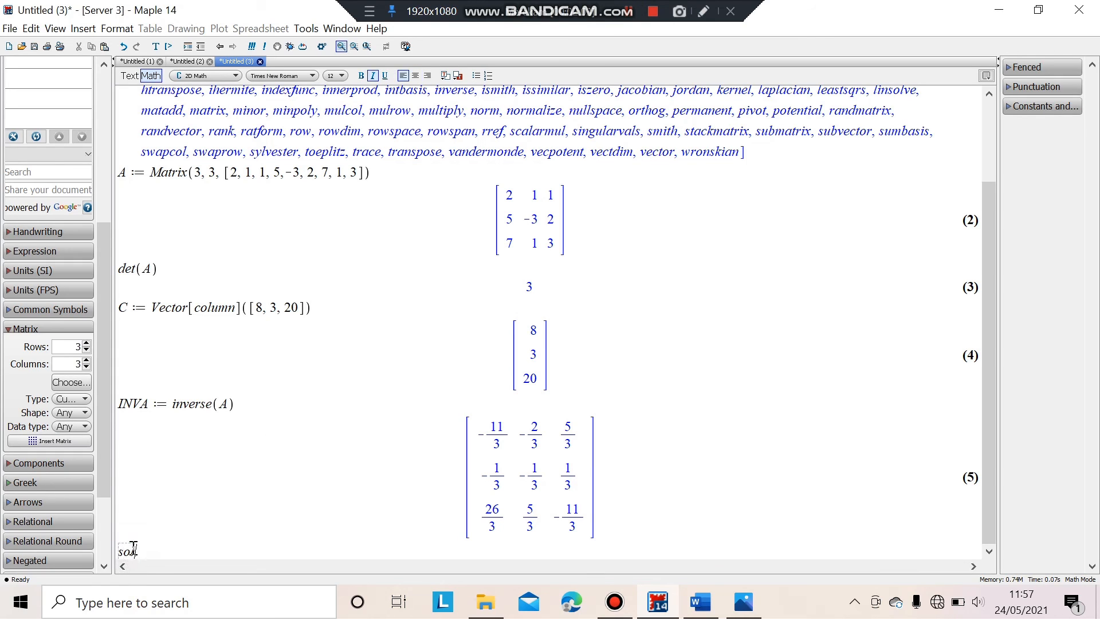
text(usi :=)
text(Vector)
text([column](evalm(INVA&*C))
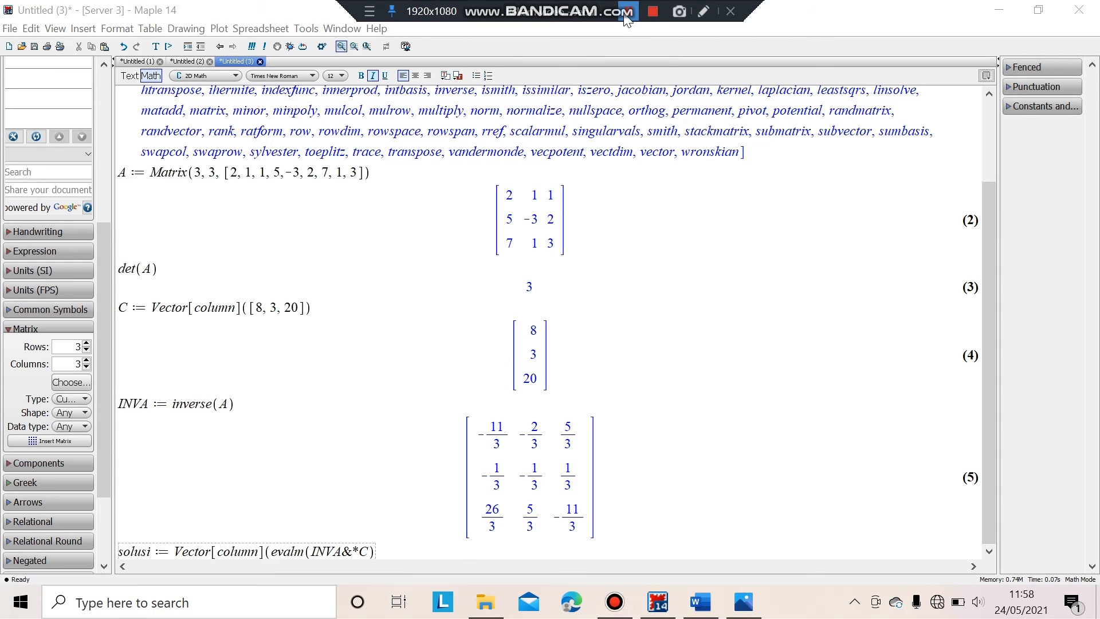
text())
key(Return)
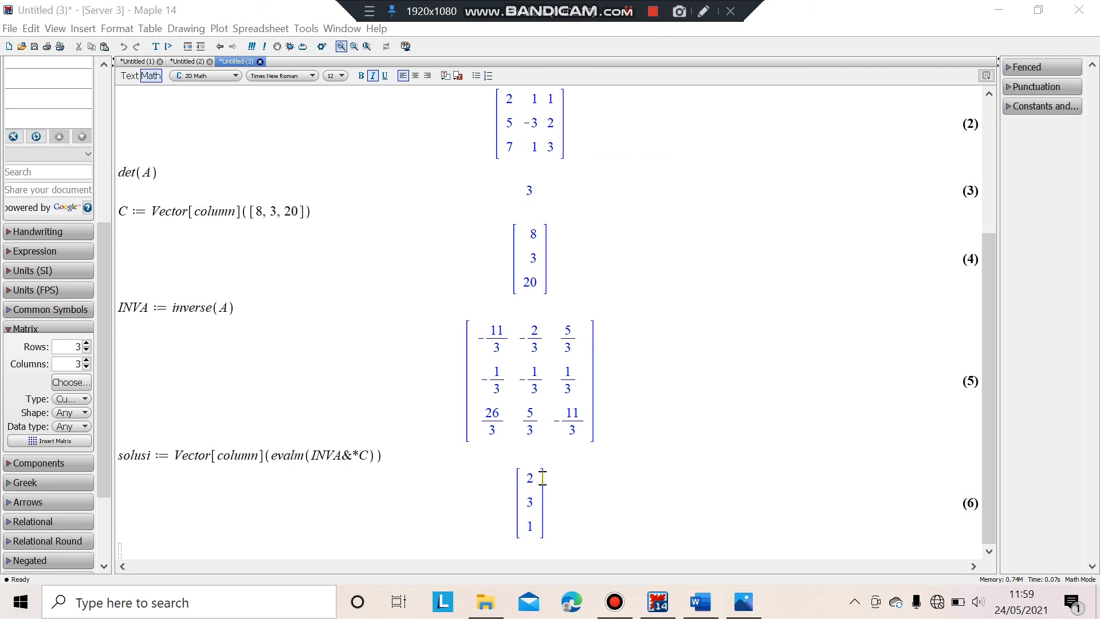
click(629, 14)
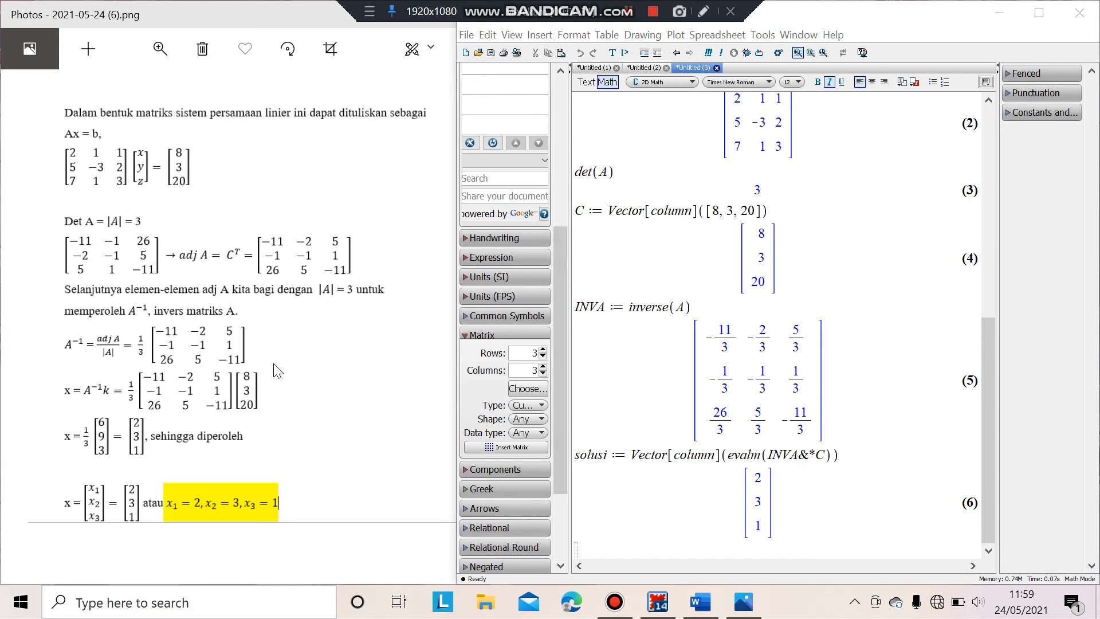